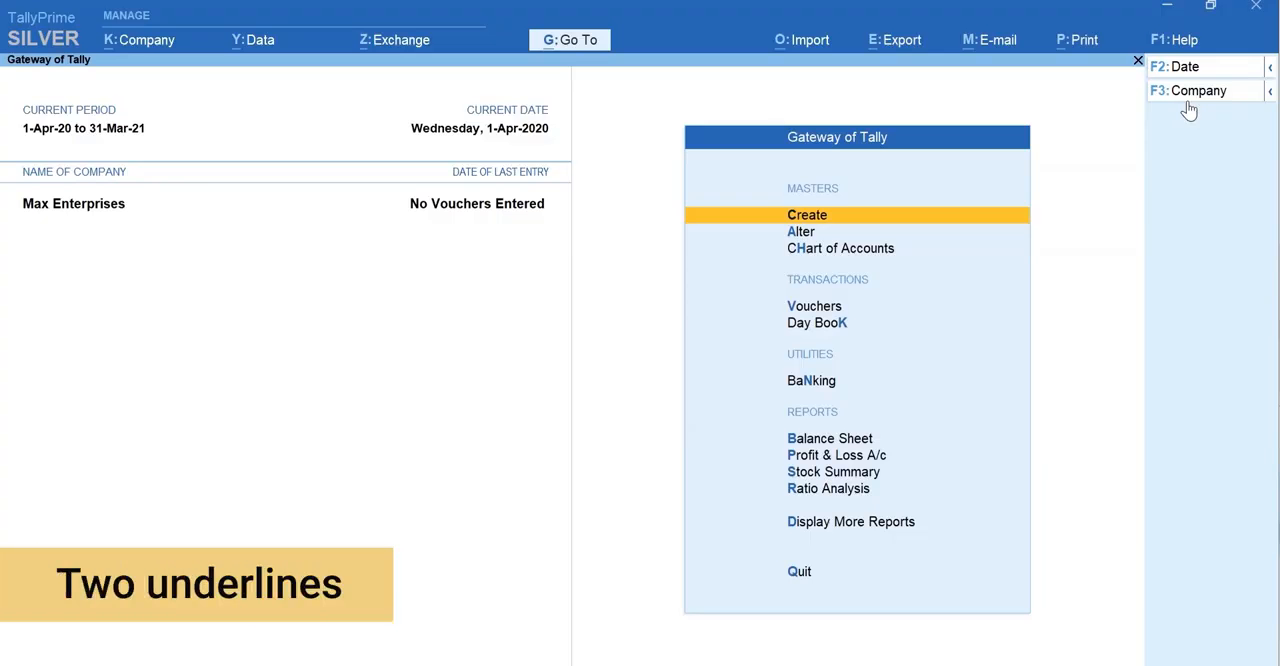
- Open a new sales voucher and start creating a party ledger from its party account field
{"action": "key", "text": "ctrl"}
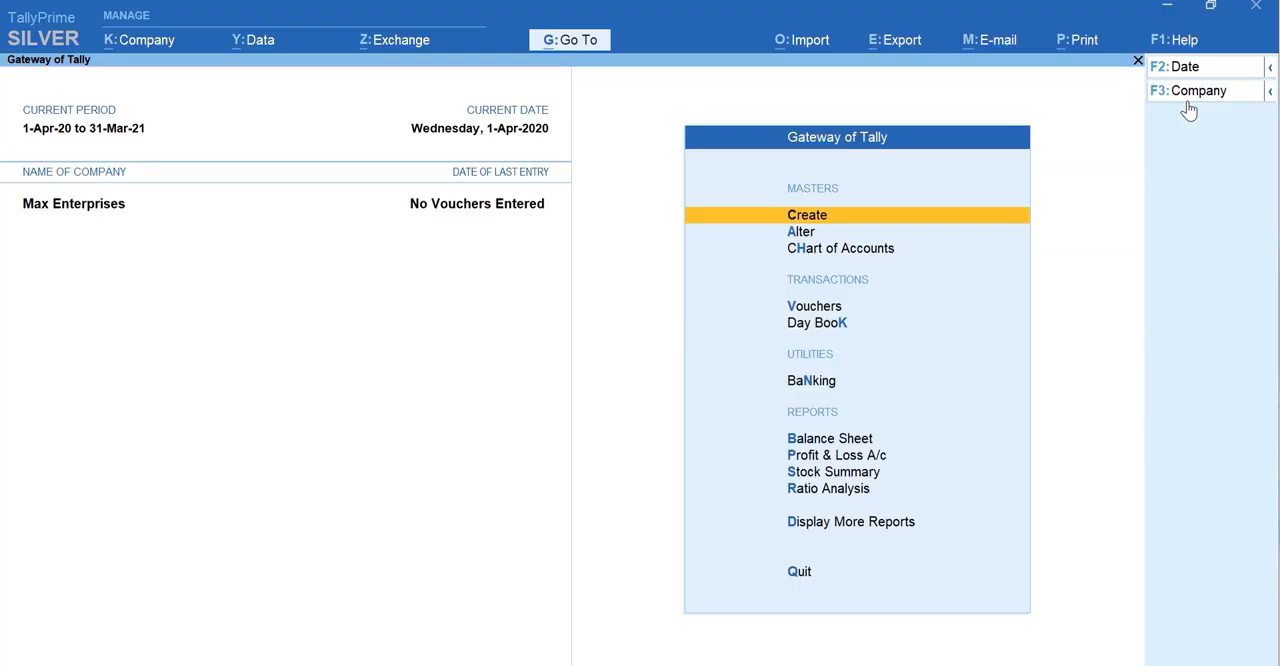
{"action": "key", "text": "v"}
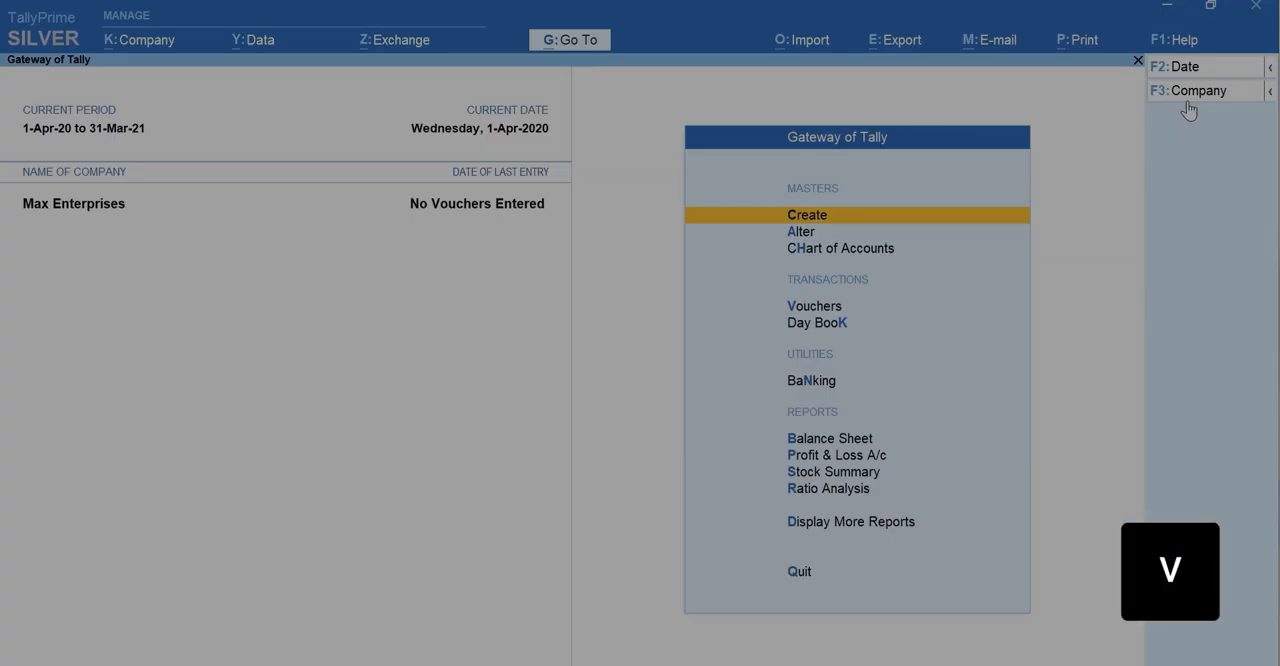
{"action": "key", "text": "F8"}
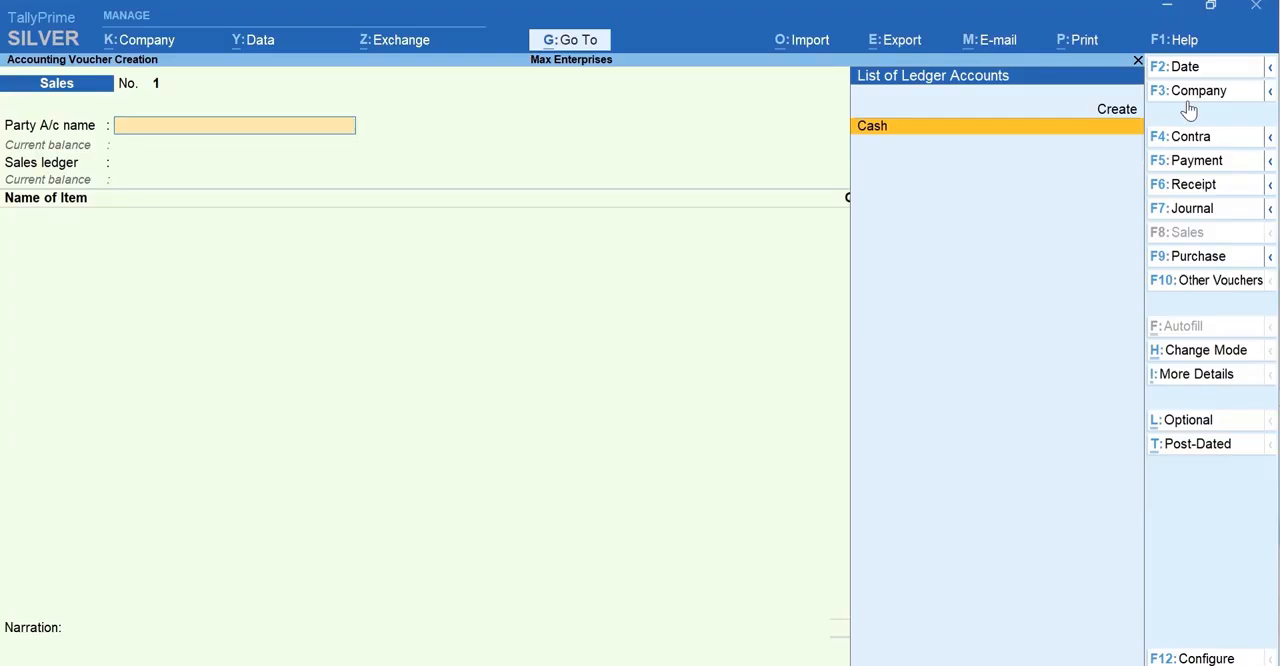
{"action": "key", "text": "alt+c"}
{"action": "key", "text": "alt+c"}
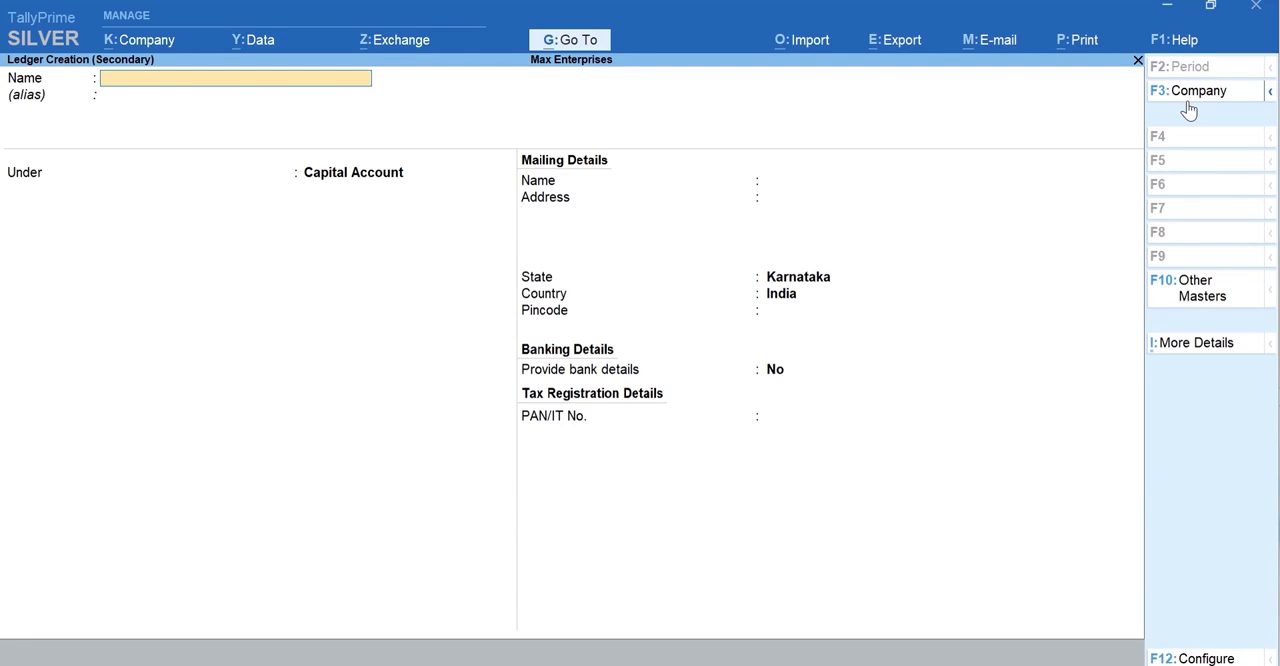
- Name the customer ledger Ace Electronics and place it under the Sundry Debtors group
{"action": "type", "text": "Ac"}
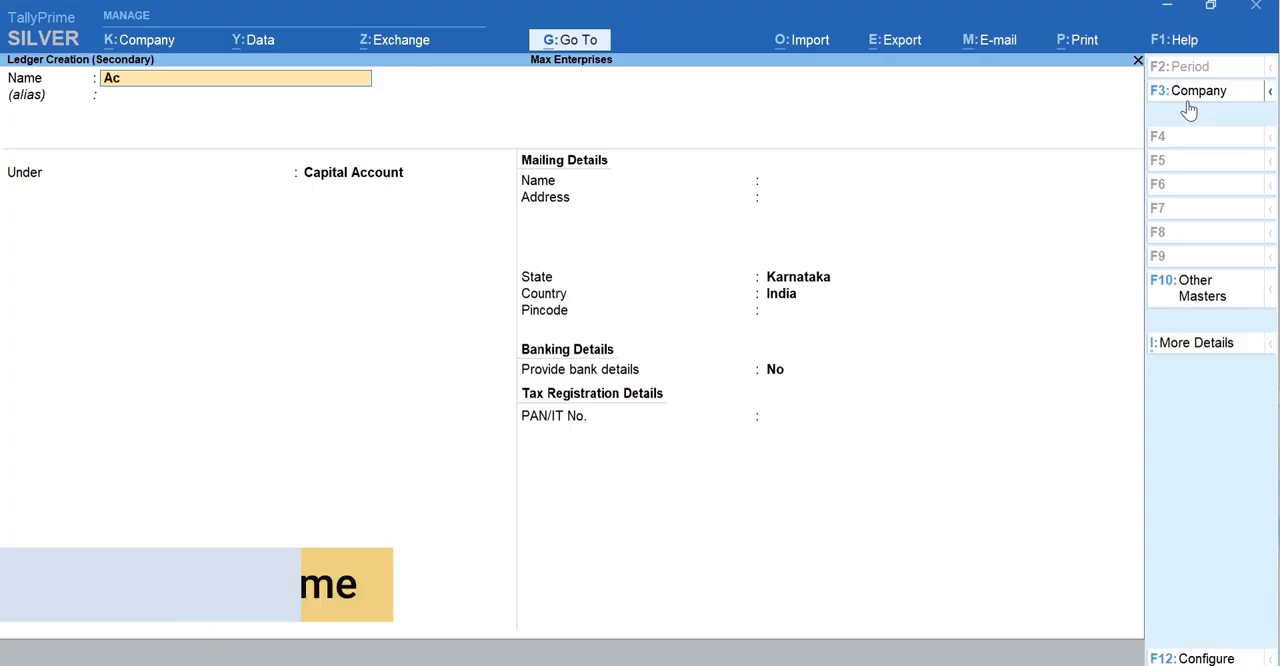
{"action": "type", "text": "e Electronics"}
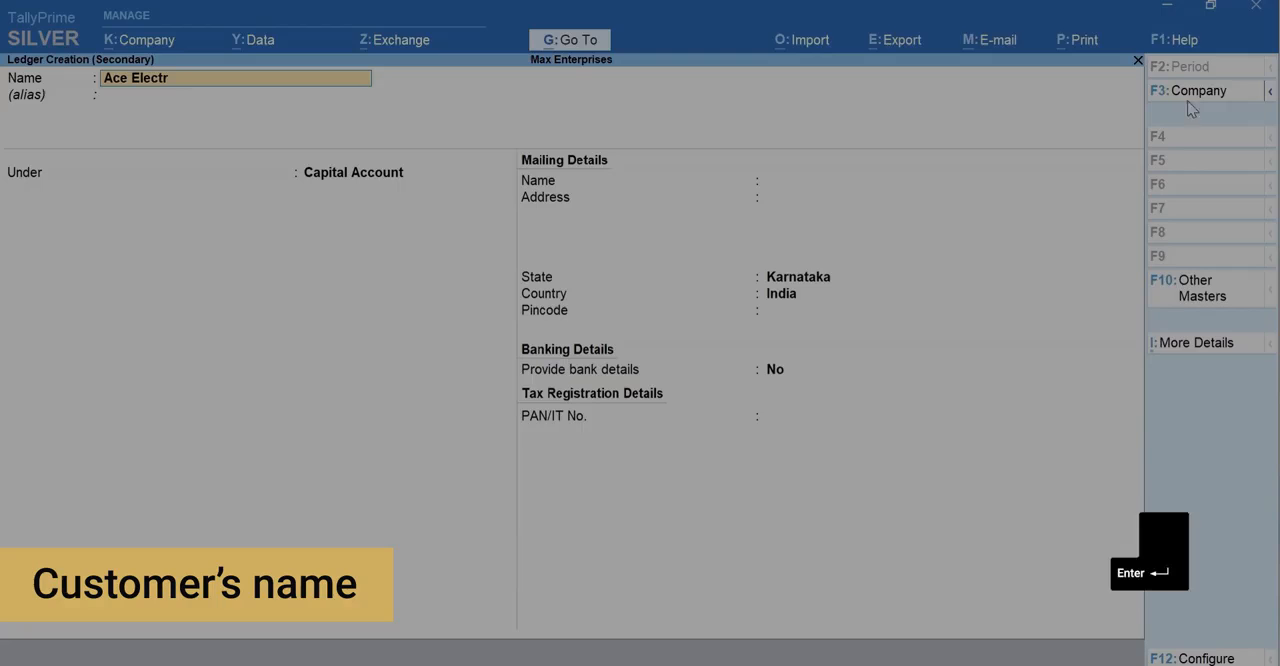
{"action": "key", "text": "Return"}
{"action": "key", "text": "Return"}
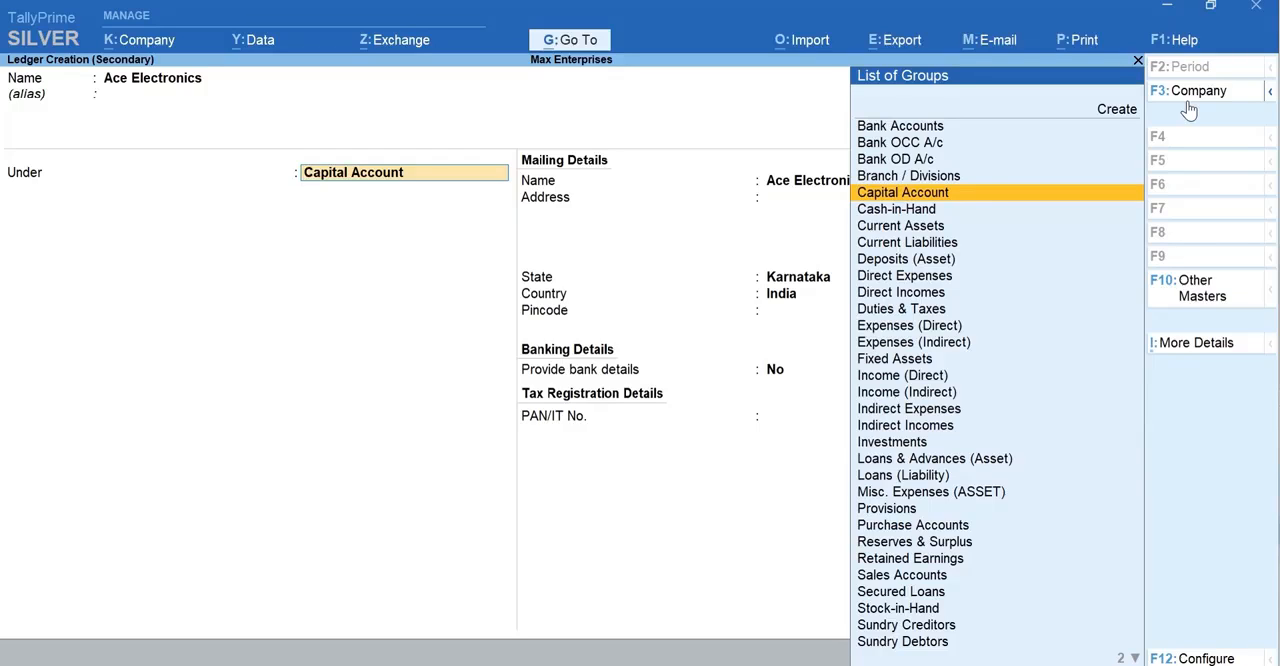
{"action": "type", "text": "D"}
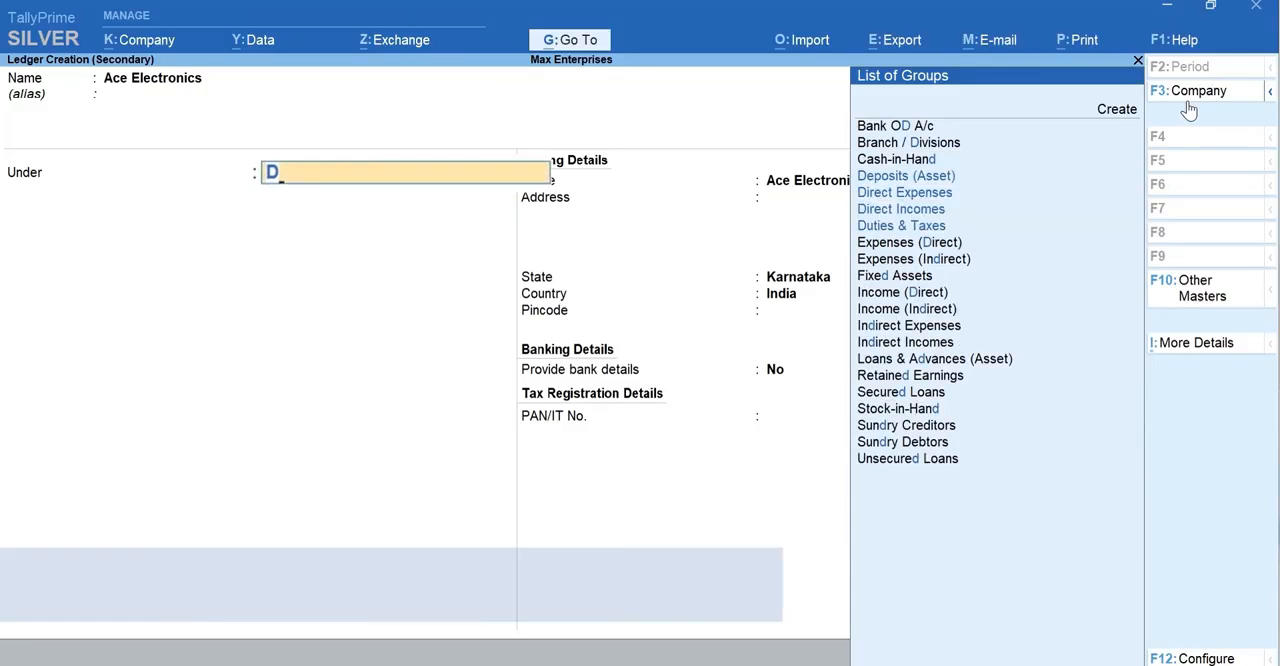
{"action": "type", "text": "e"}
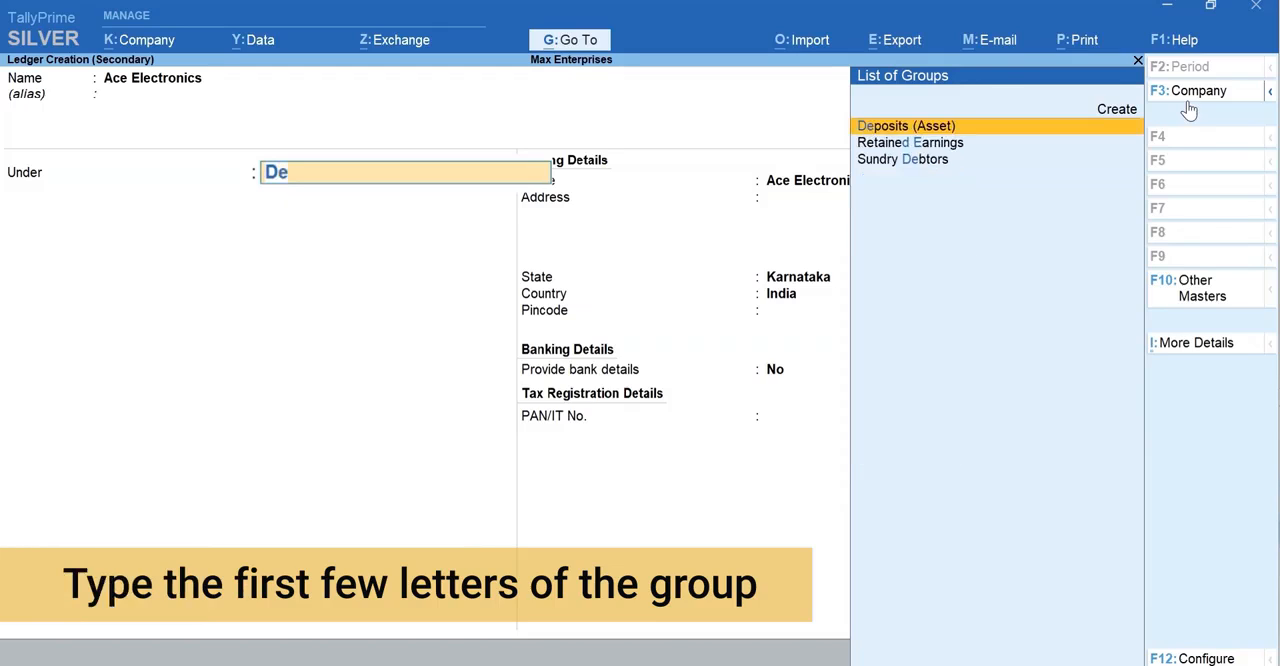
{"action": "type", "text": "b"}
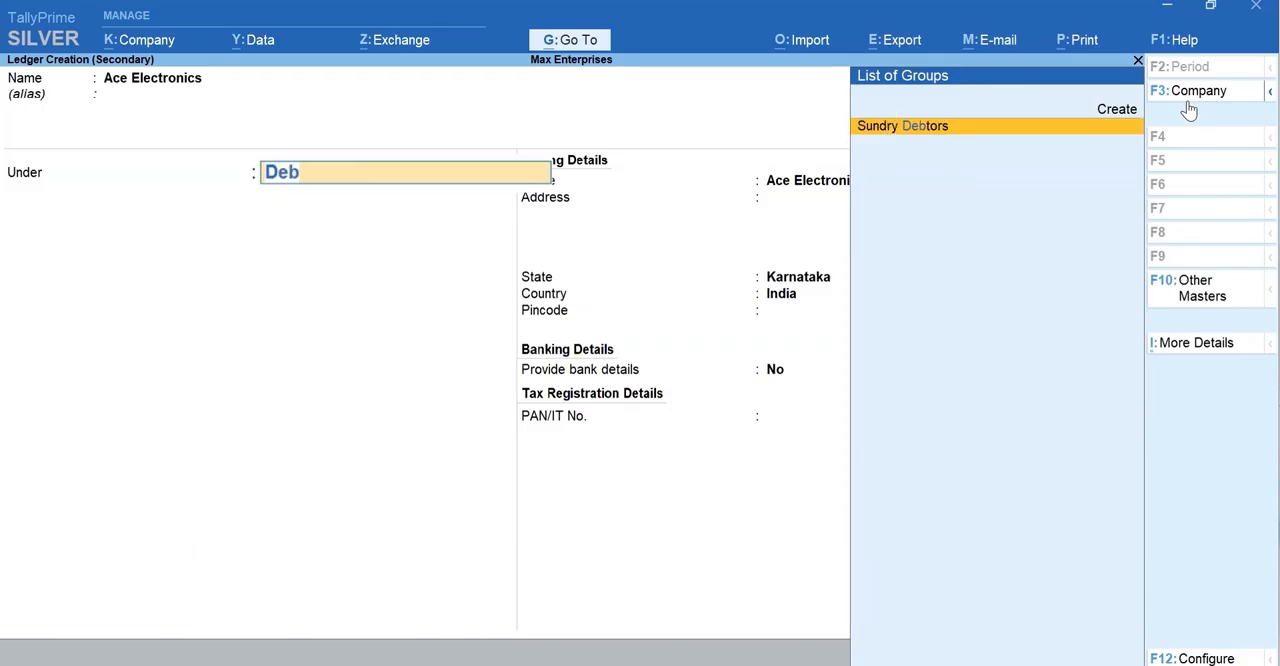
{"action": "key", "text": "Return"}
- Fill in the customer's mailing address and pincode, keep the other defaults and save the ledger
{"action": "key", "text": "Return"}
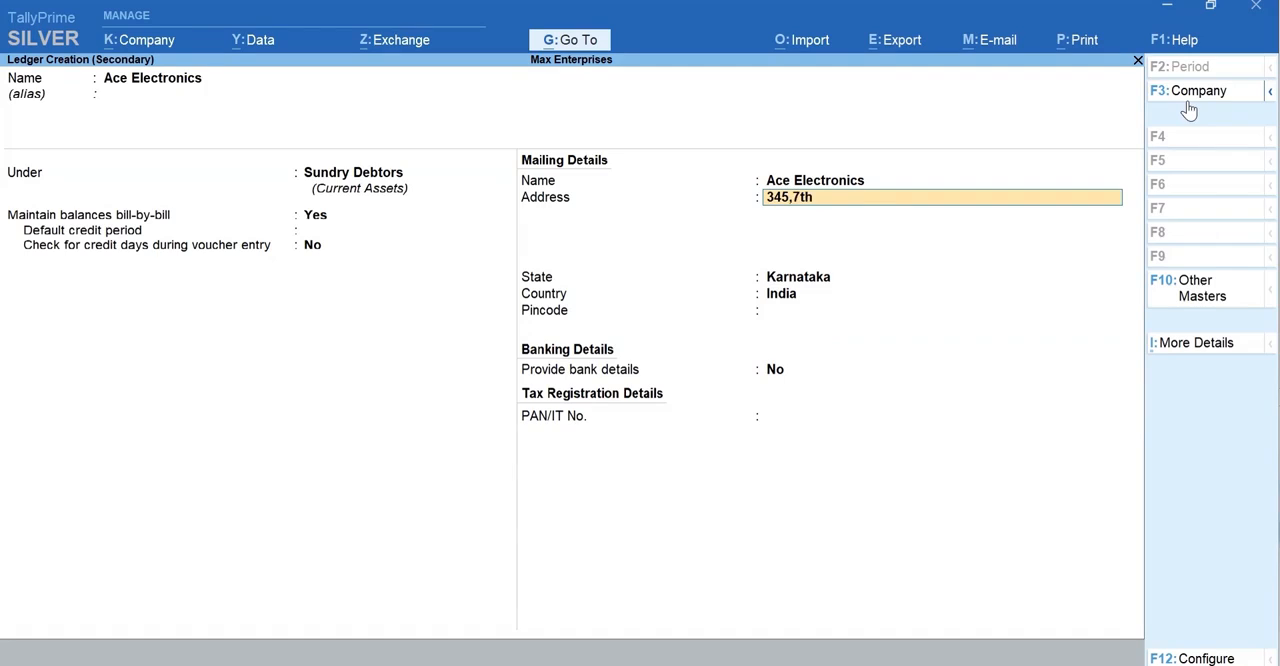
{"action": "key", "text": "Return"}
{"action": "type", "text": "Koramangala"}
{"action": "key", "text": "Return"}
{"action": "type", "text": "Bengaluru"}
{"action": "key", "text": "Return"}
{"action": "key", "text": "Return"}
{"action": "key", "text": "Return"}
{"action": "key", "text": "Return"}
{"action": "type", "text": "560034"}
{"action": "key", "text": "Return"}
{"action": "key", "text": "Return"}
{"action": "key", "text": "Return"}
{"action": "key", "text": "y"}
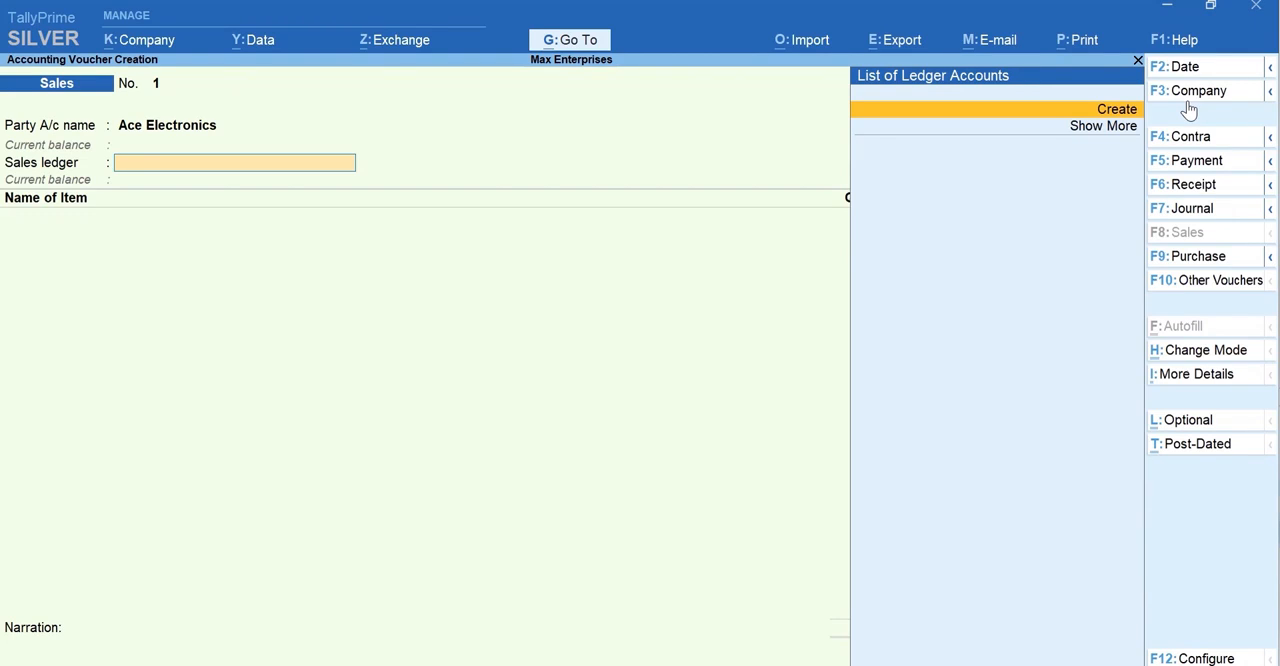
- Leave the sales voucher without saving it and open the form for creating a ledger master
{"action": "key", "text": "Escape"}
{"action": "key", "text": "Escape"}
{"action": "key", "text": "y"}
{"action": "key", "text": "ctrl"}
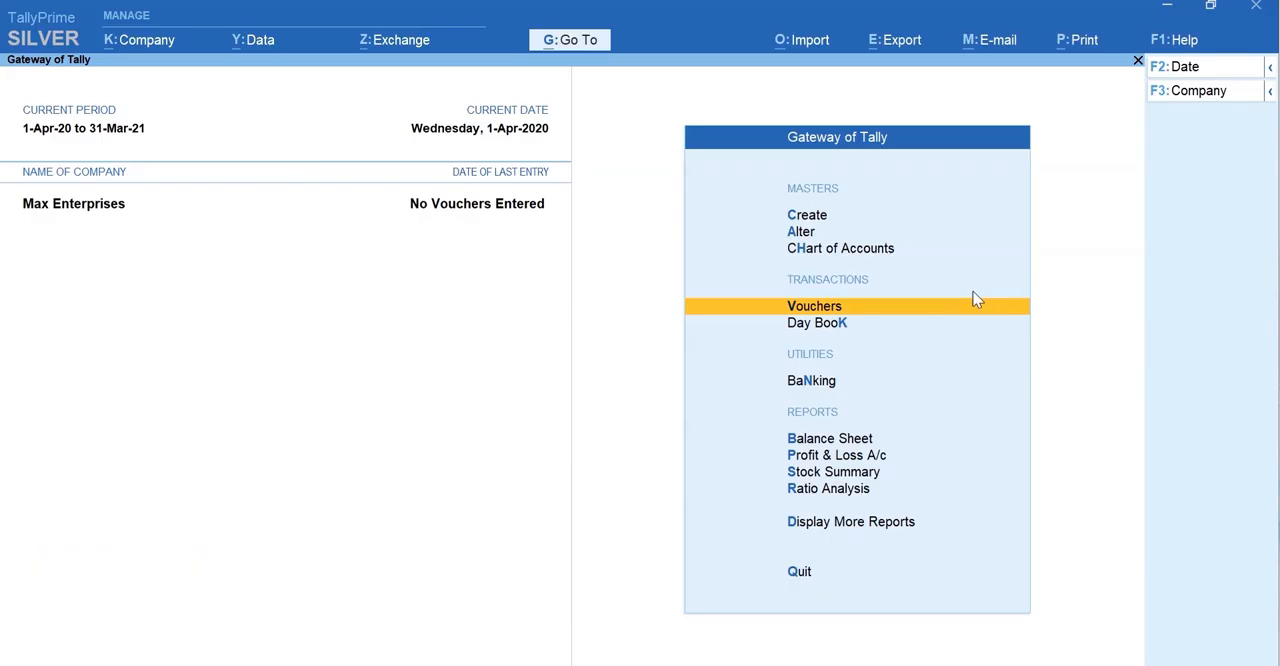
{"action": "key", "text": "c"}
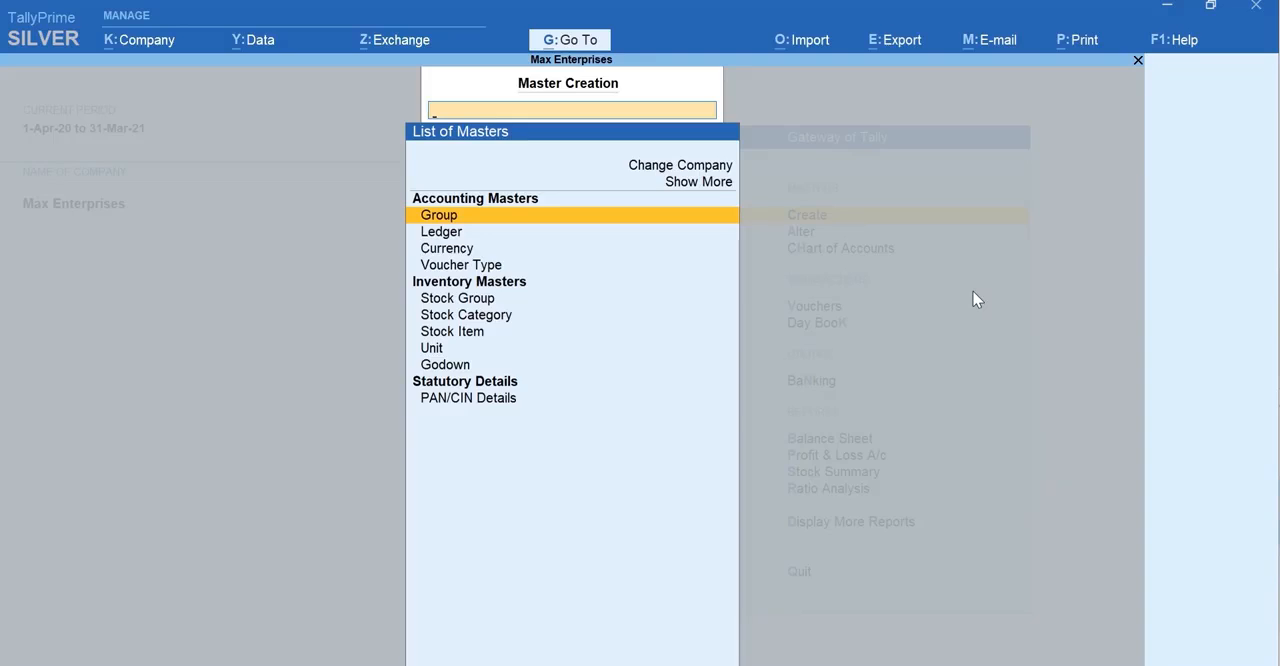
{"action": "type", "text": "L"}
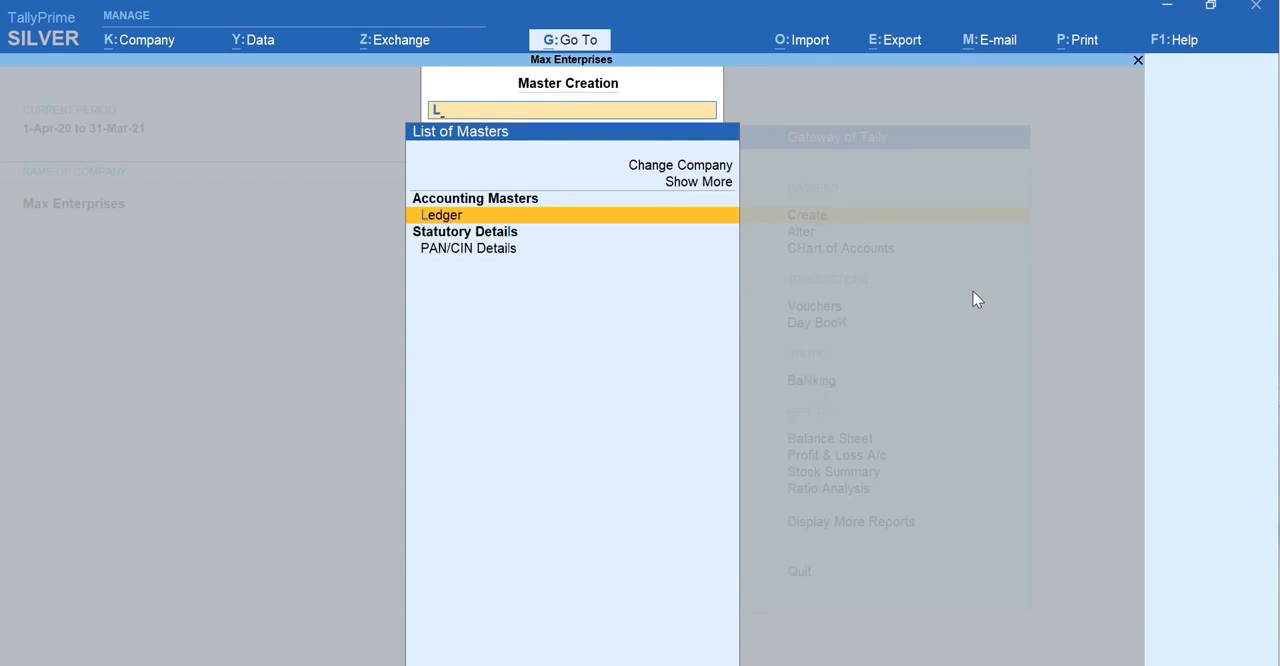
{"action": "key", "text": "Return"}
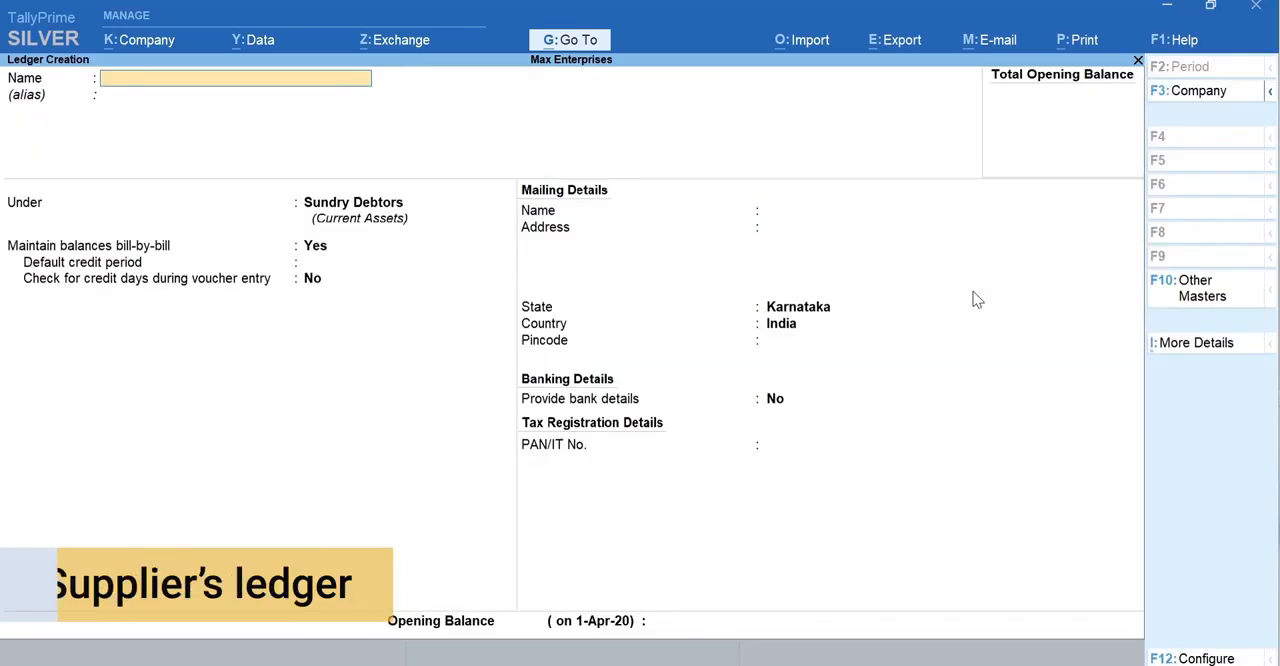
- Name the supplier ledger A-One Electronics and place it under the Sundry Creditors group
{"action": "type", "text": "A-"}
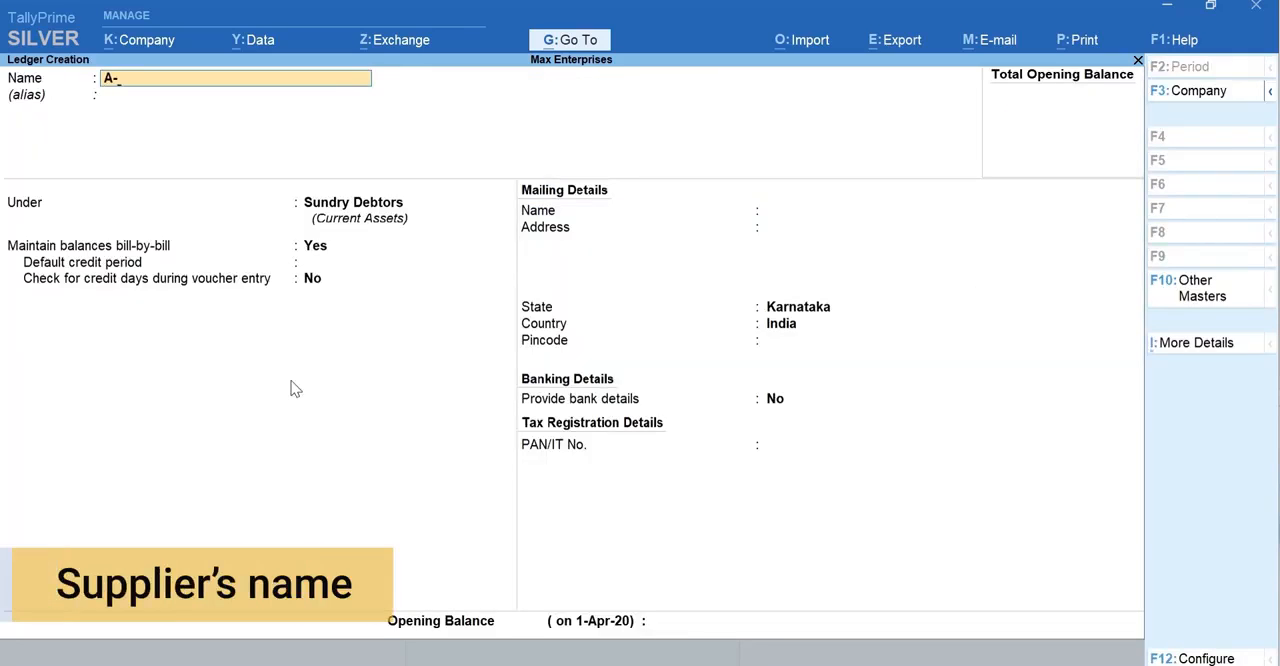
{"action": "type", "text": "One Electronics"}
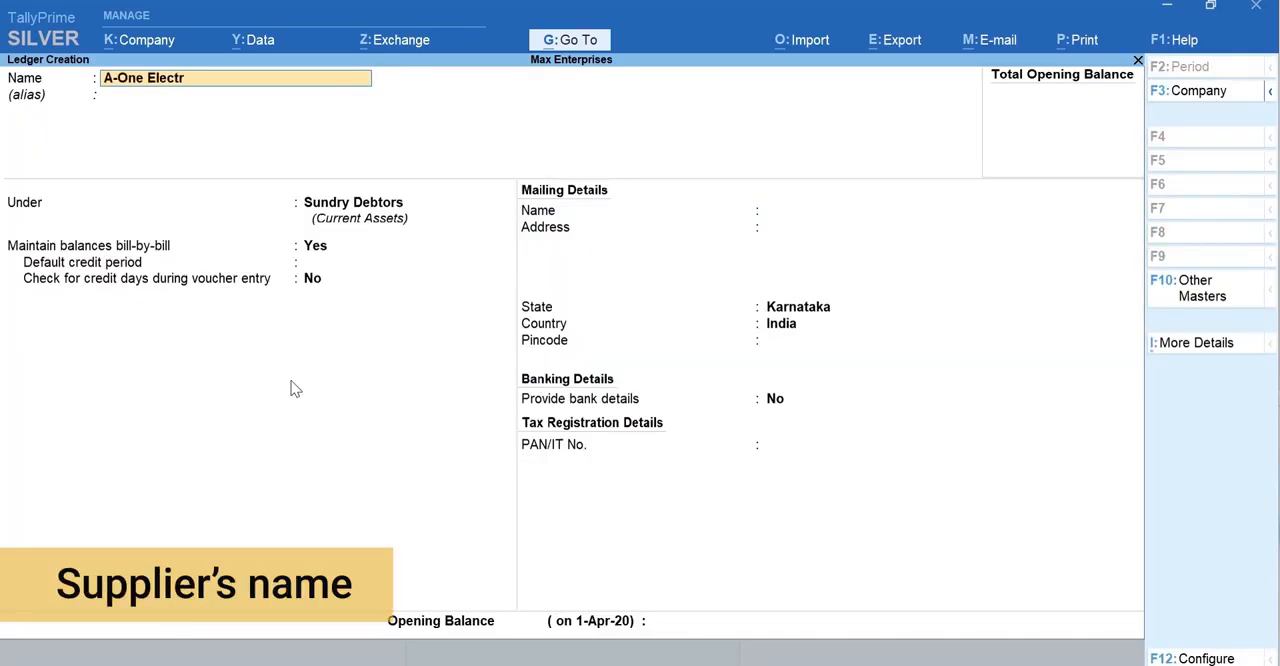
{"action": "key", "text": "Return"}
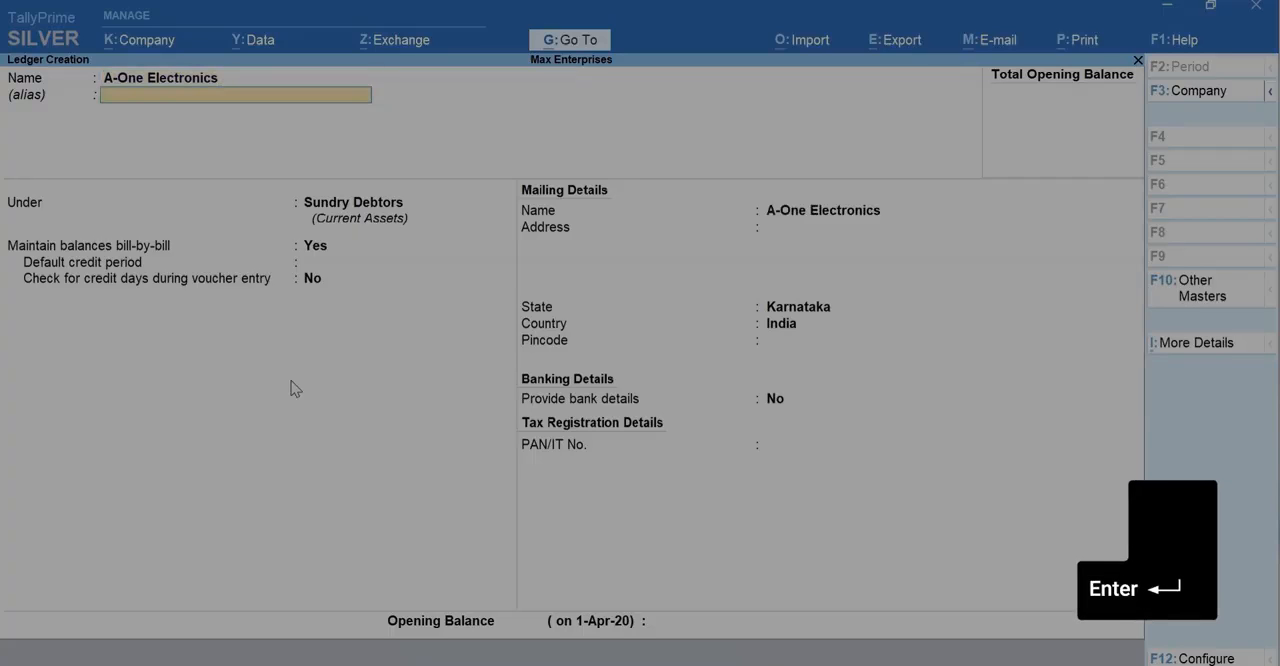
{"action": "key", "text": "Return"}
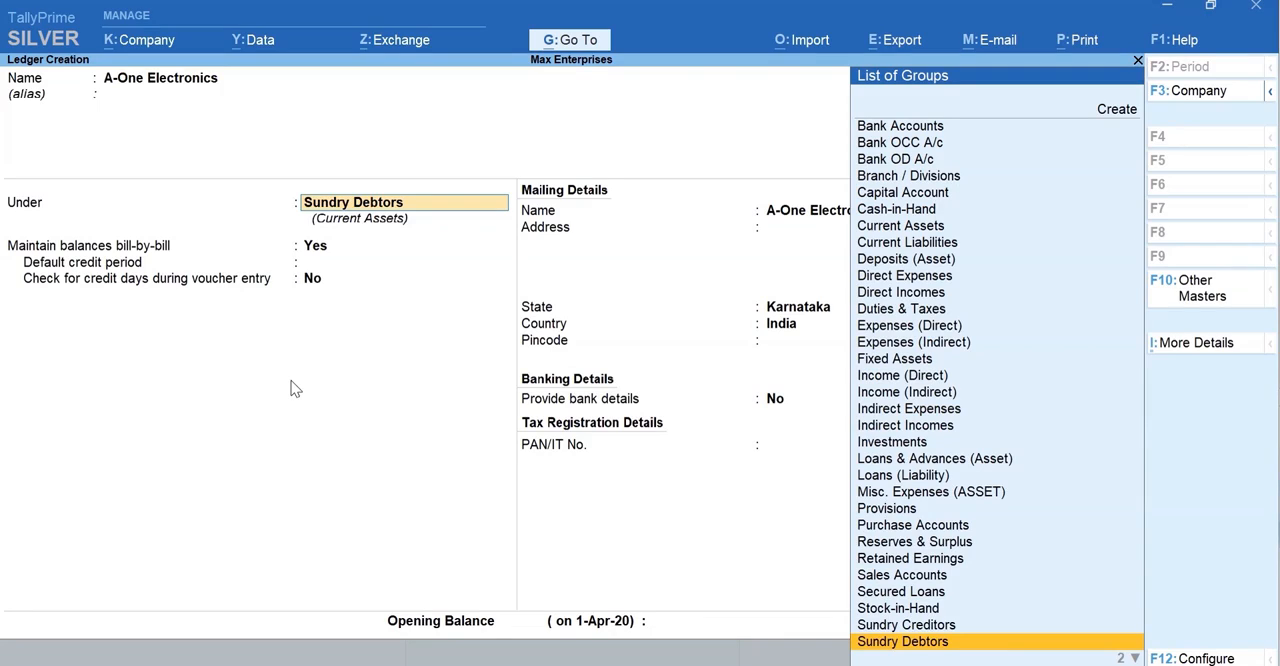
{"action": "type", "text": "Cr"}
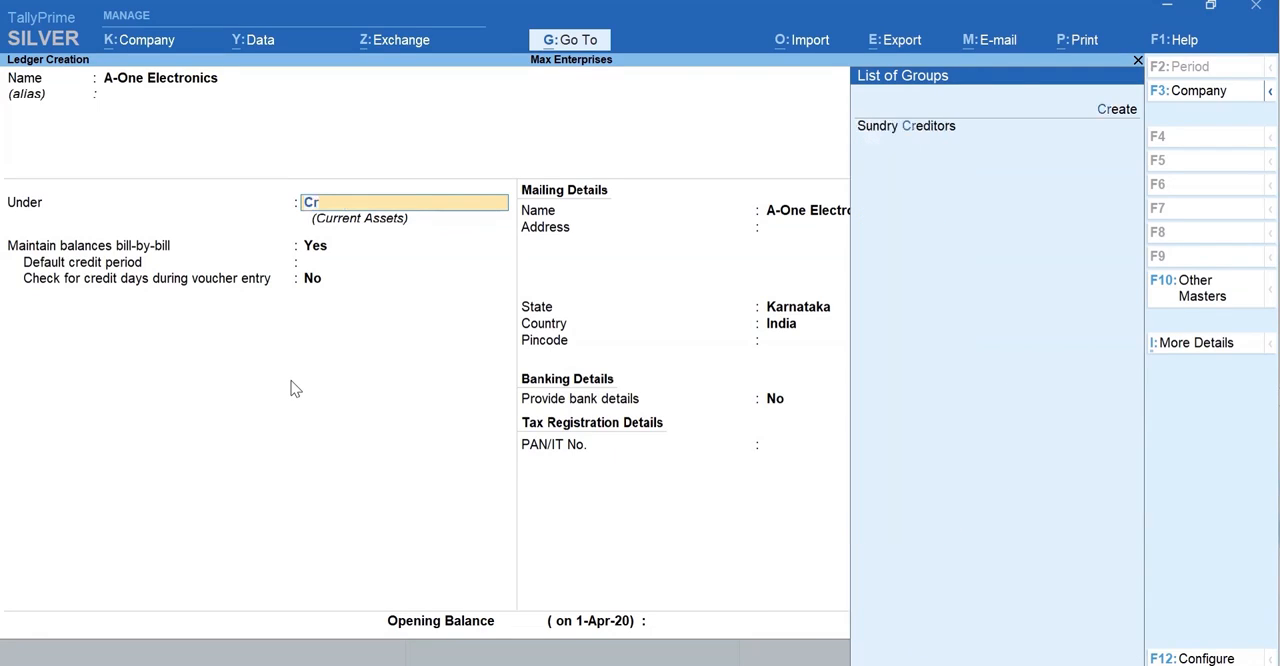
{"action": "type", "text": "e"}
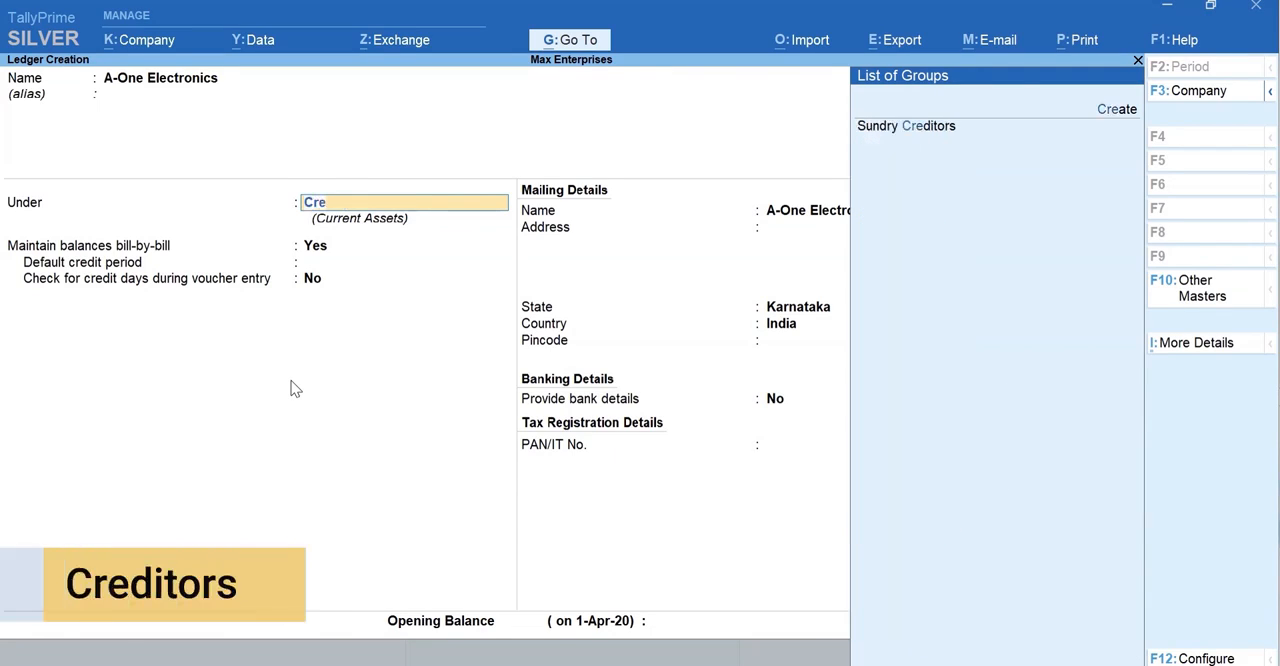
{"action": "key", "text": "Return"}
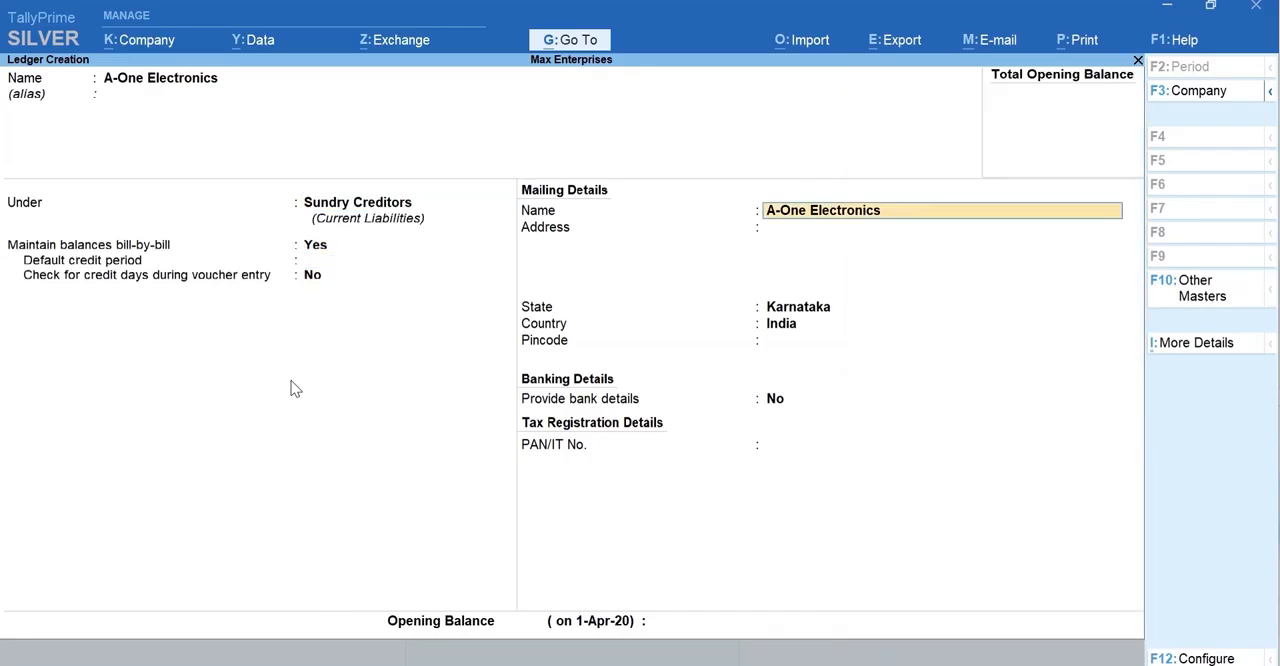
- Keep the default mailing, banking and tax details for the supplier ledger and save it
{"action": "key", "text": "Return"}
{"action": "key", "text": "Return"}
{"action": "key", "text": "Return"}
{"action": "key", "text": "Return"}
{"action": "key", "text": "Return"}
{"action": "key", "text": "Return"}
{"action": "key", "text": "Return"}
{"action": "key", "text": "Return"}
{"action": "key", "text": "y"}
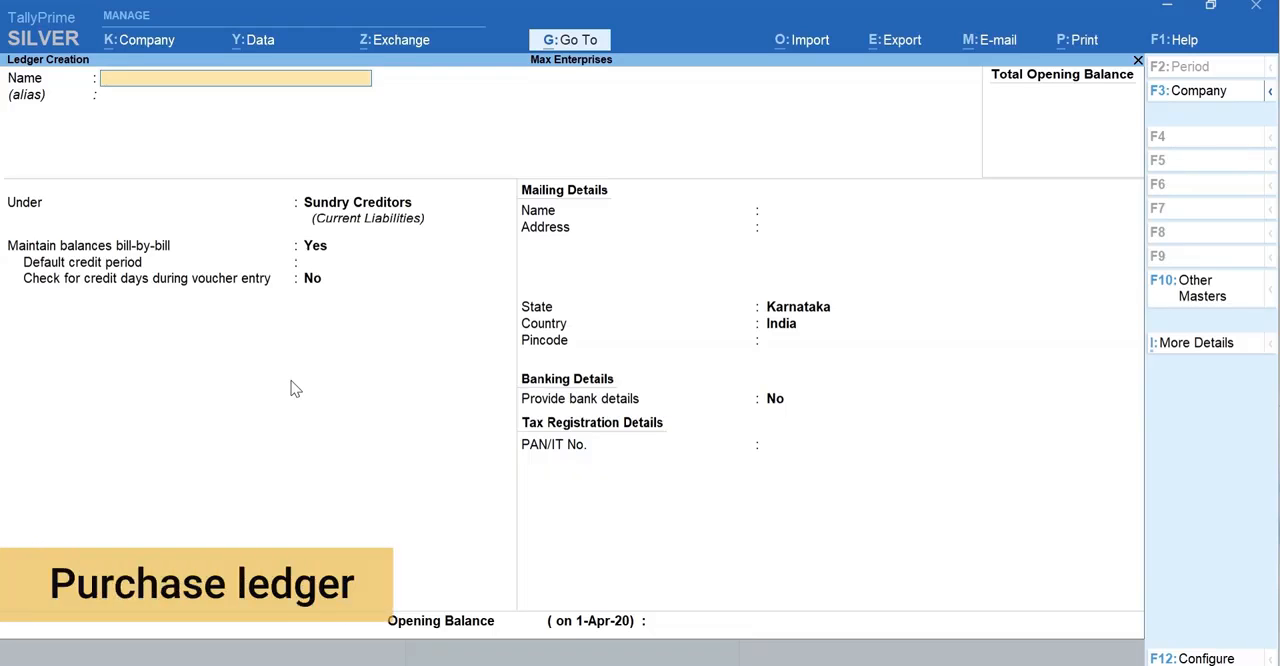
- Create a ledger named Purchases under the Purchase Accounts group and save it
{"action": "type", "text": "Purchases"}
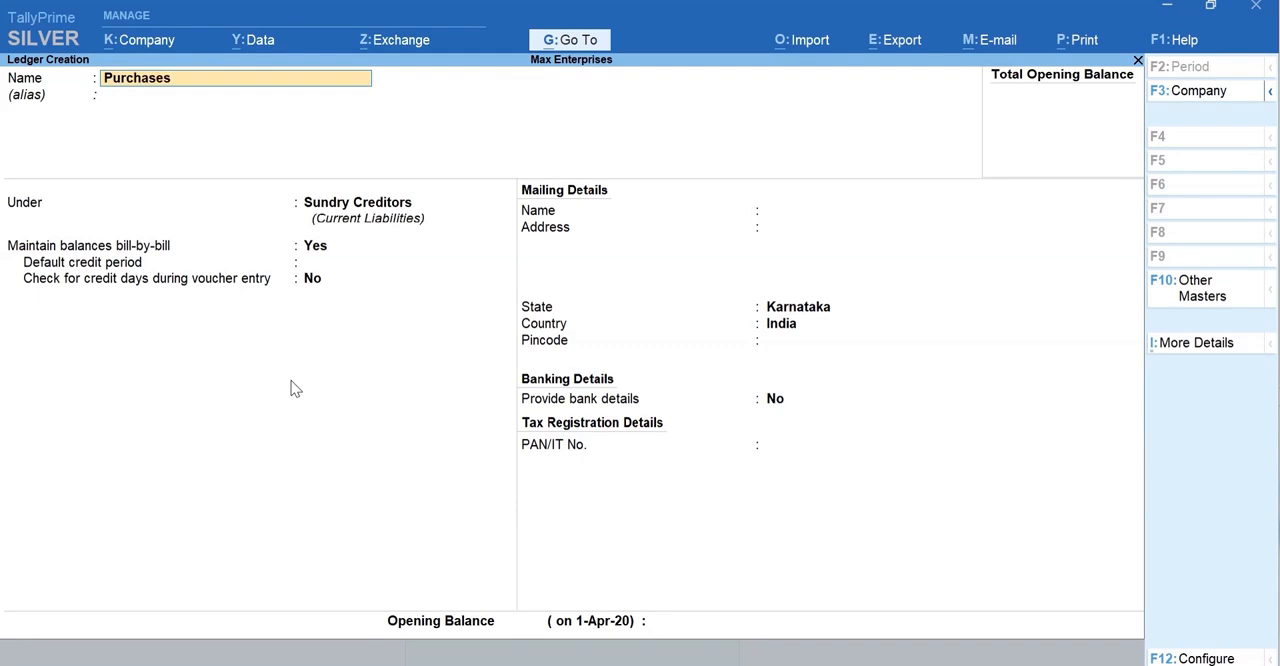
{"action": "key", "text": "Return"}
{"action": "type", "text": "Pur"}
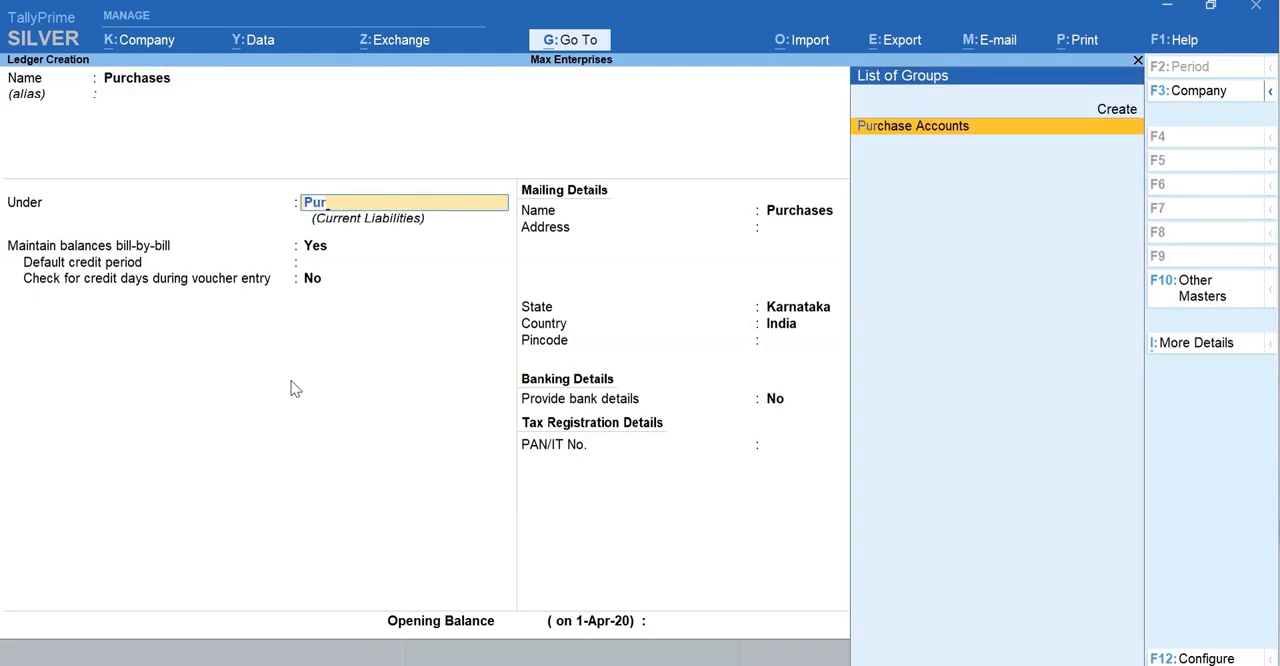
{"action": "key", "text": "Return"}
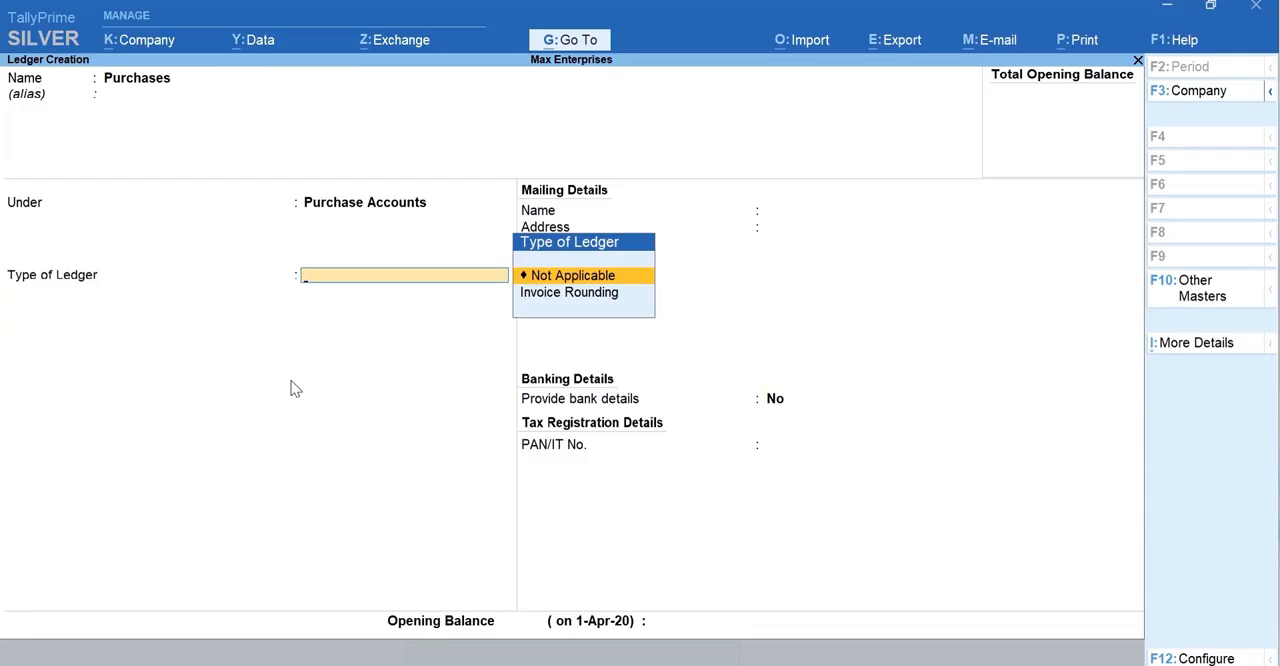
{"action": "key", "text": "ctrl+a"}
{"action": "key", "text": "Escape"}
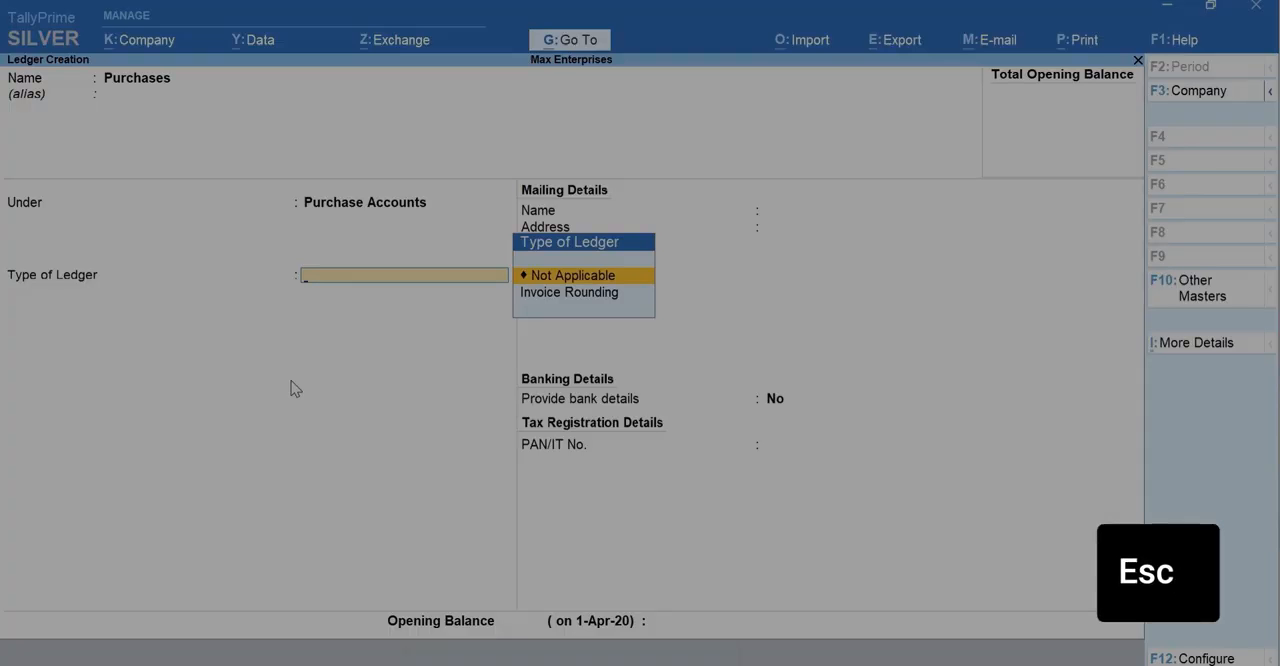
{"action": "key", "text": "ctrl+a"}
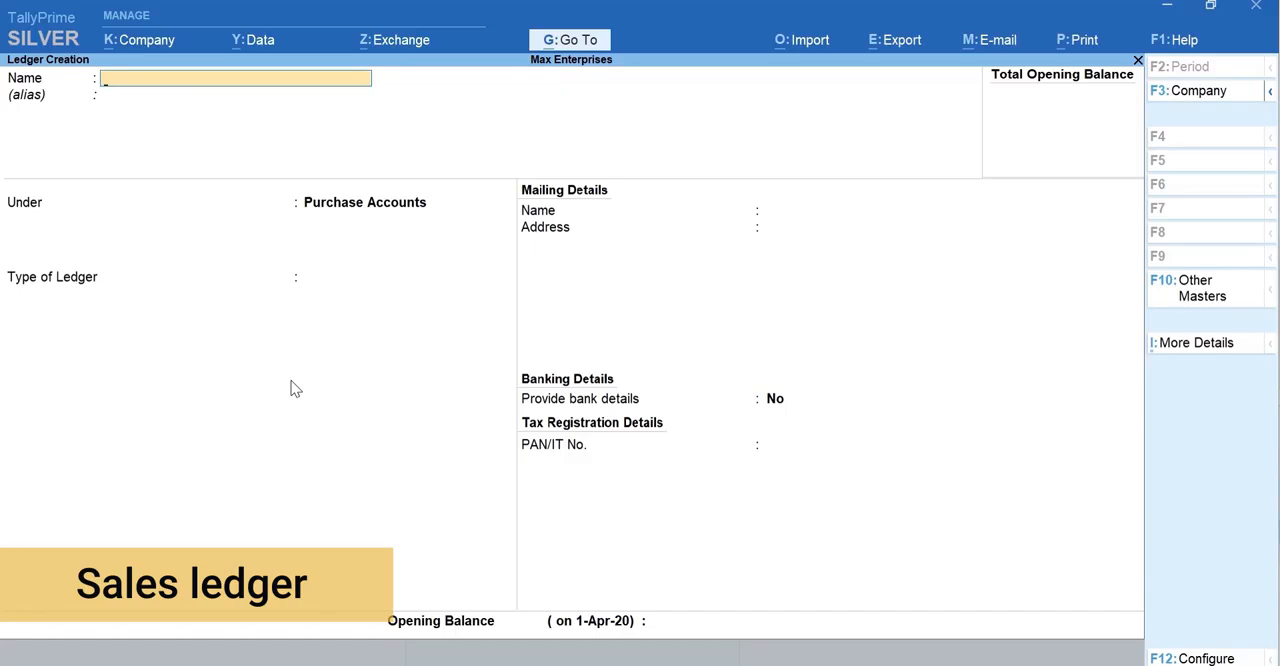
- Create a ledger named Sales under the Sales Accounts group and save it
{"action": "type", "text": "Sales"}
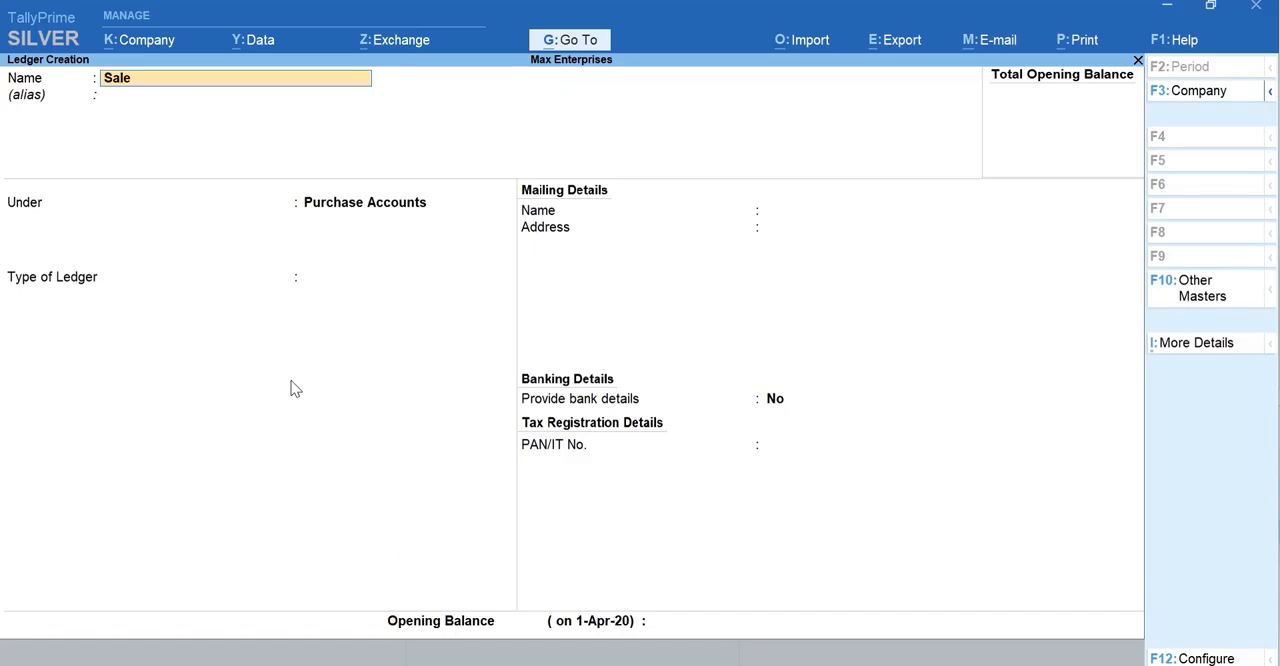
{"action": "key", "text": "Return"}
{"action": "key", "text": "Return"}
{"action": "type", "text": "Sa"}
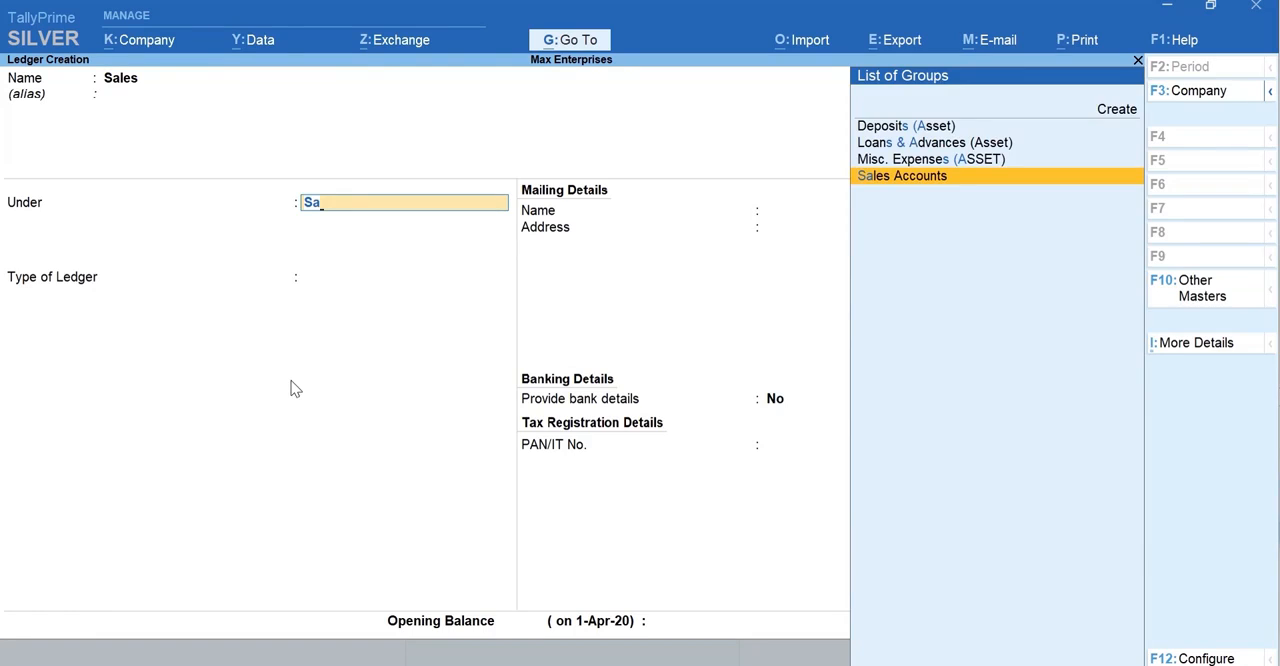
{"action": "key", "text": "Return"}
{"action": "key", "text": "ctrl"}
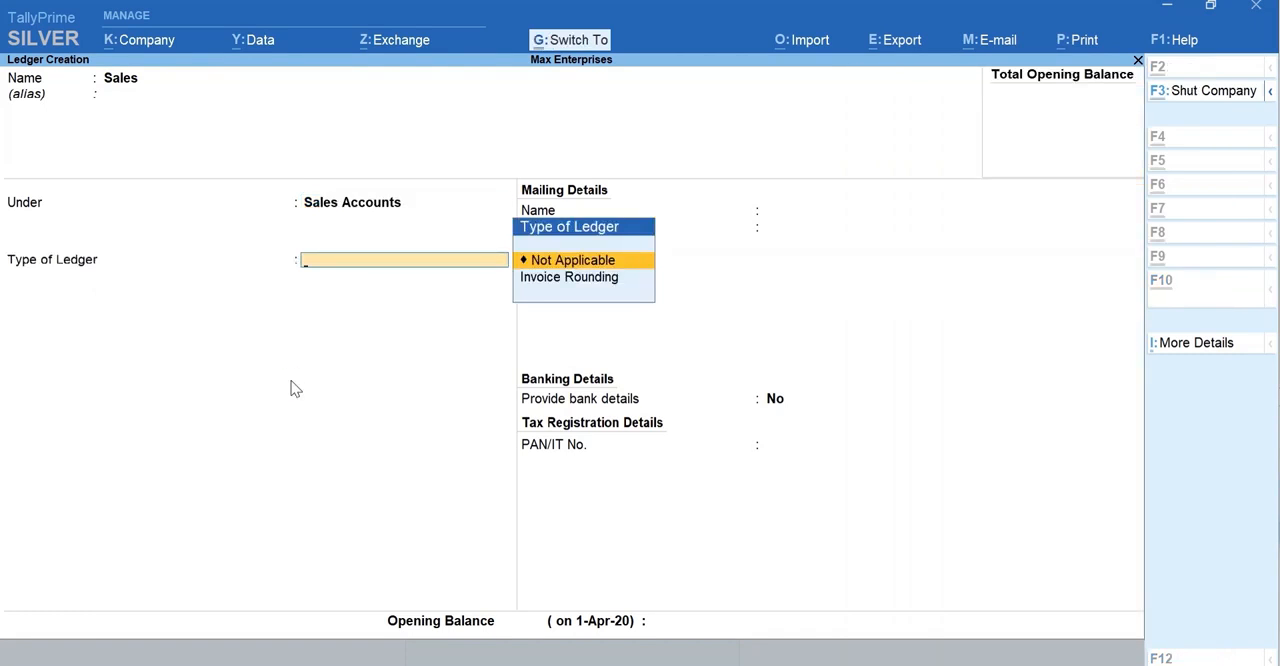
{"action": "key", "text": "ctrl+a"}
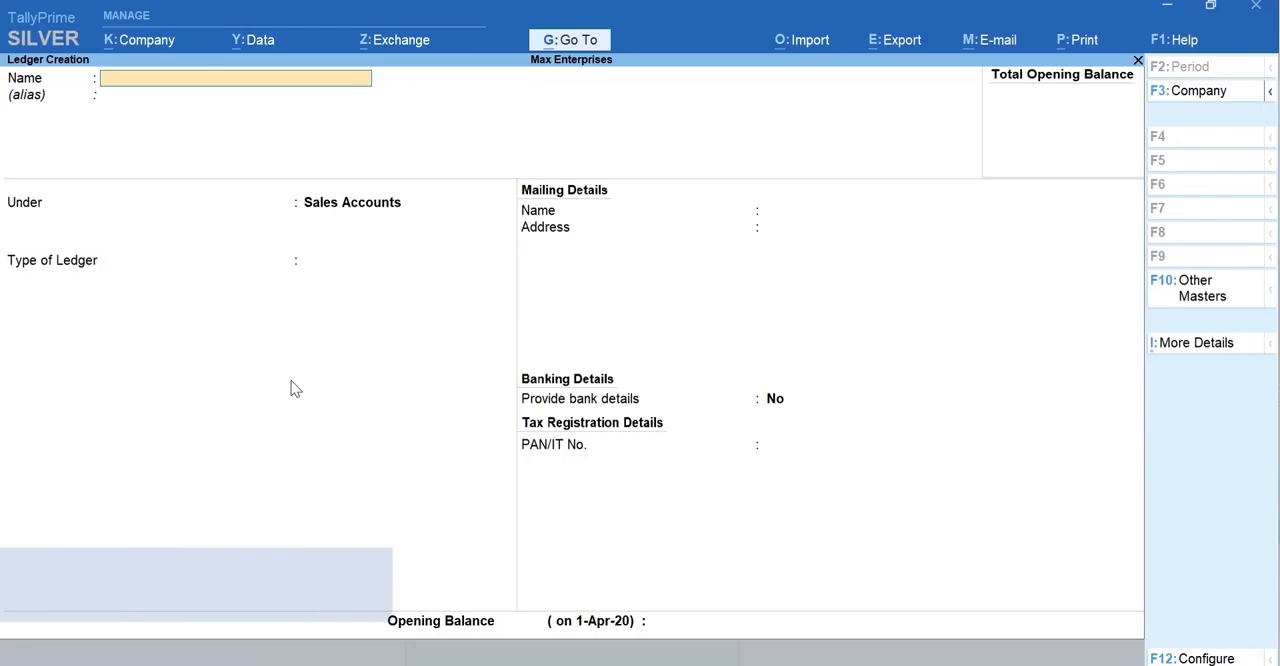
- Name the new bank ledger ICICI Bank and place it under the Bank Accounts group
{"action": "type", "text": "ICIC"}
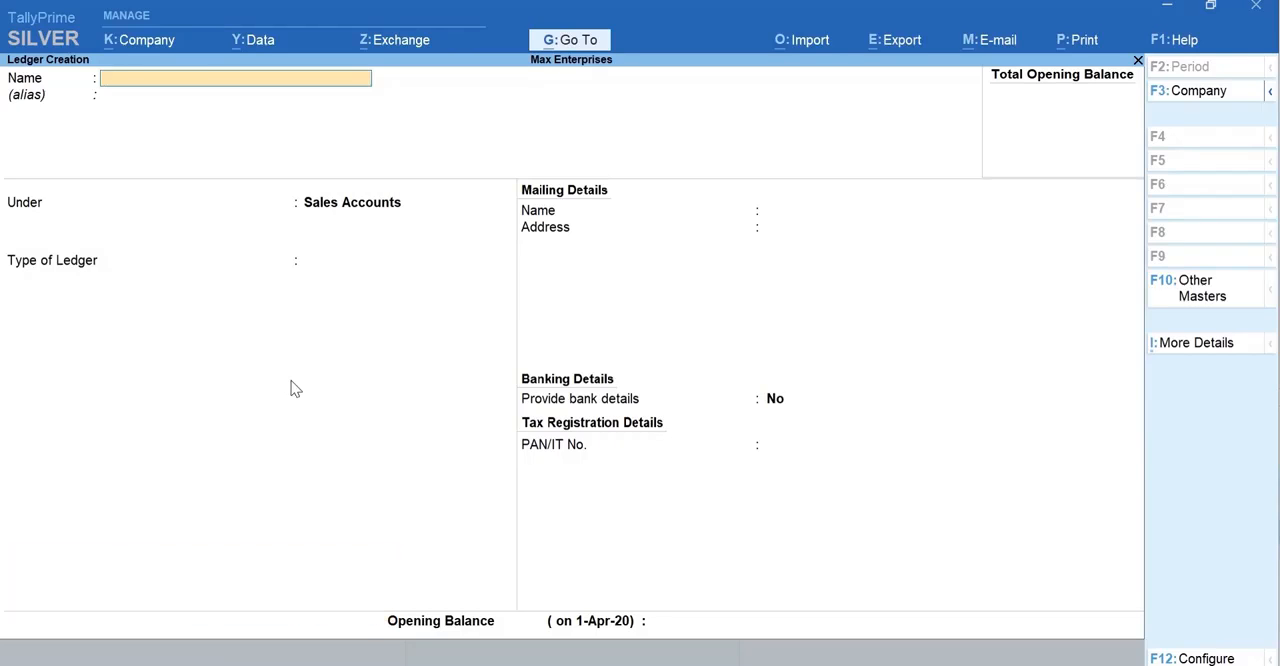
{"action": "type", "text": "I Bank"}
{"action": "key", "text": "Return"}
{"action": "type", "text": "Bank"}
{"action": "key", "text": "Return"}
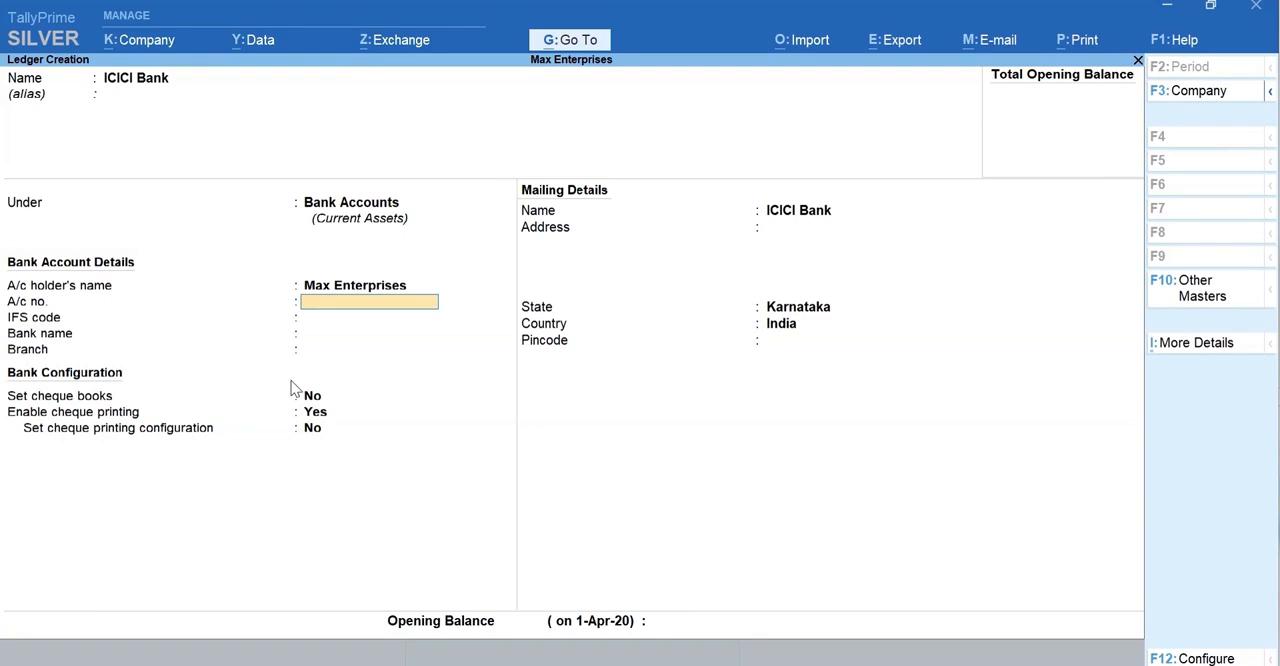
- Enter the bank ledger's account number, IFS code ICIC0000043, bank name ICICI Bank (India) and branch HSR Layout
{"action": "key", "text": "Return"}
{"action": "type", "text": "ICIC0000043"}
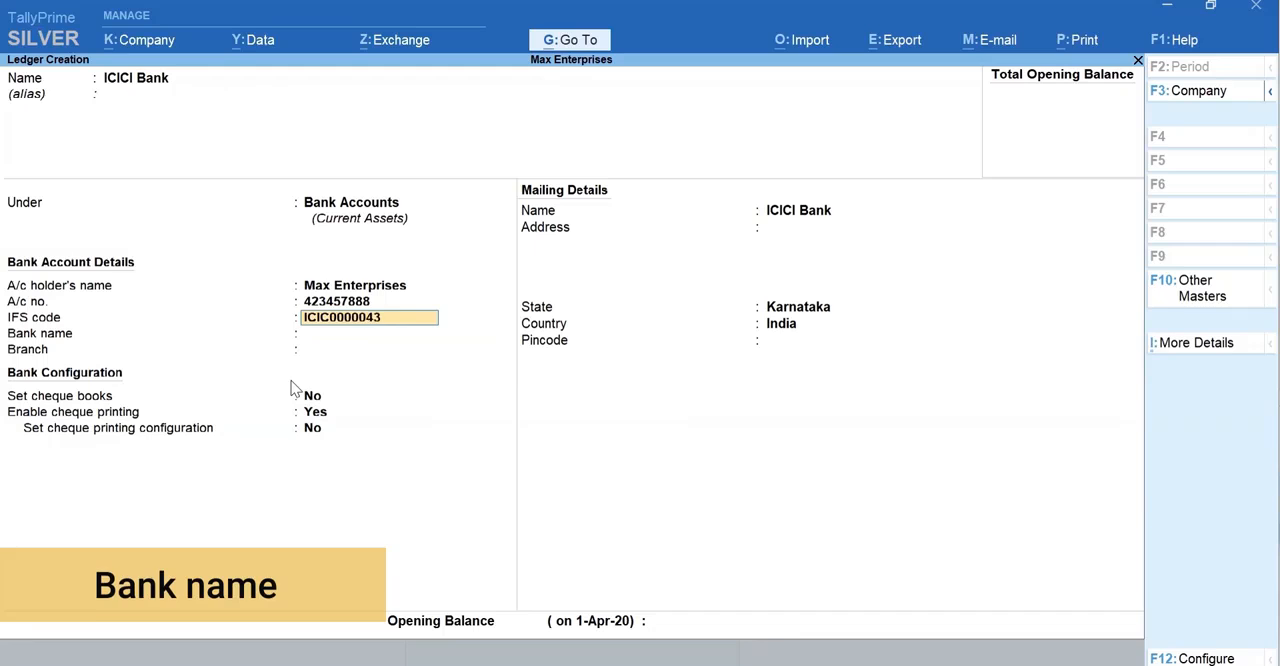
{"action": "key", "text": "Return"}
{"action": "type", "text": "icici"}
{"action": "key", "text": "Return"}
{"action": "type", "text": "HSR Lay"}
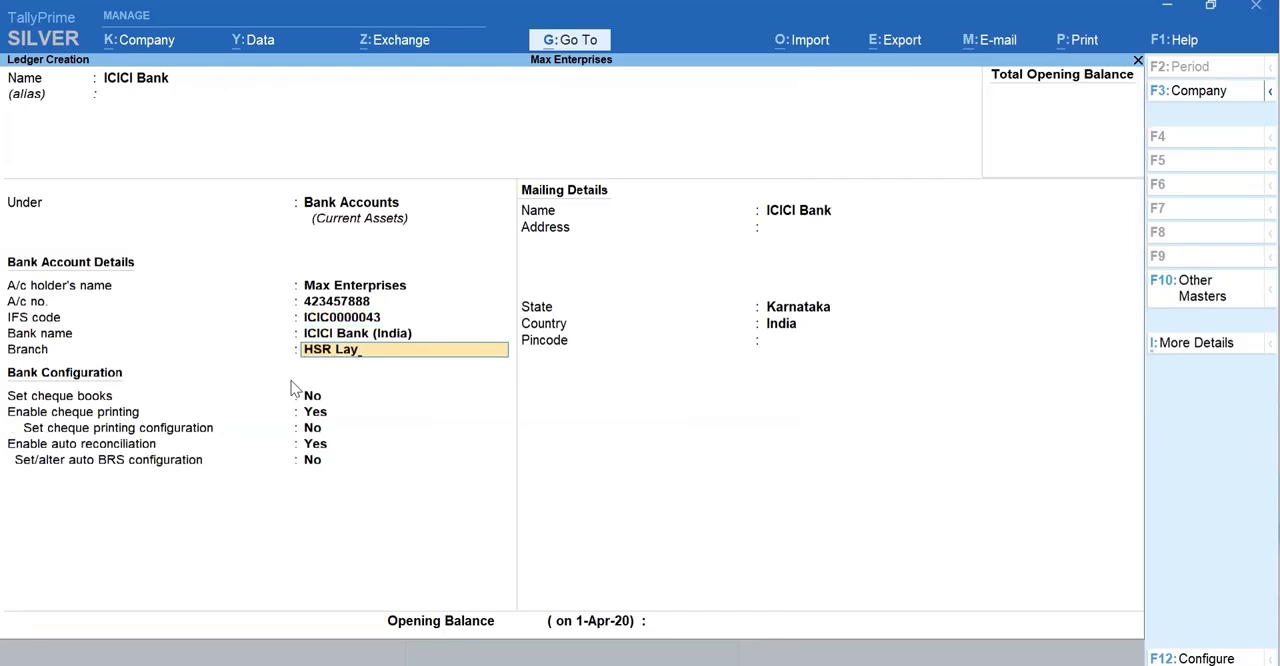
{"action": "type", "text": "out"}
- Keep the default bank configuration, save the ICICI Bank ledger and return to the Gateway of Tally
{"action": "key", "text": "Return"}
{"action": "key", "text": "Return"}
{"action": "key", "text": "Return"}
{"action": "key", "text": "Return"}
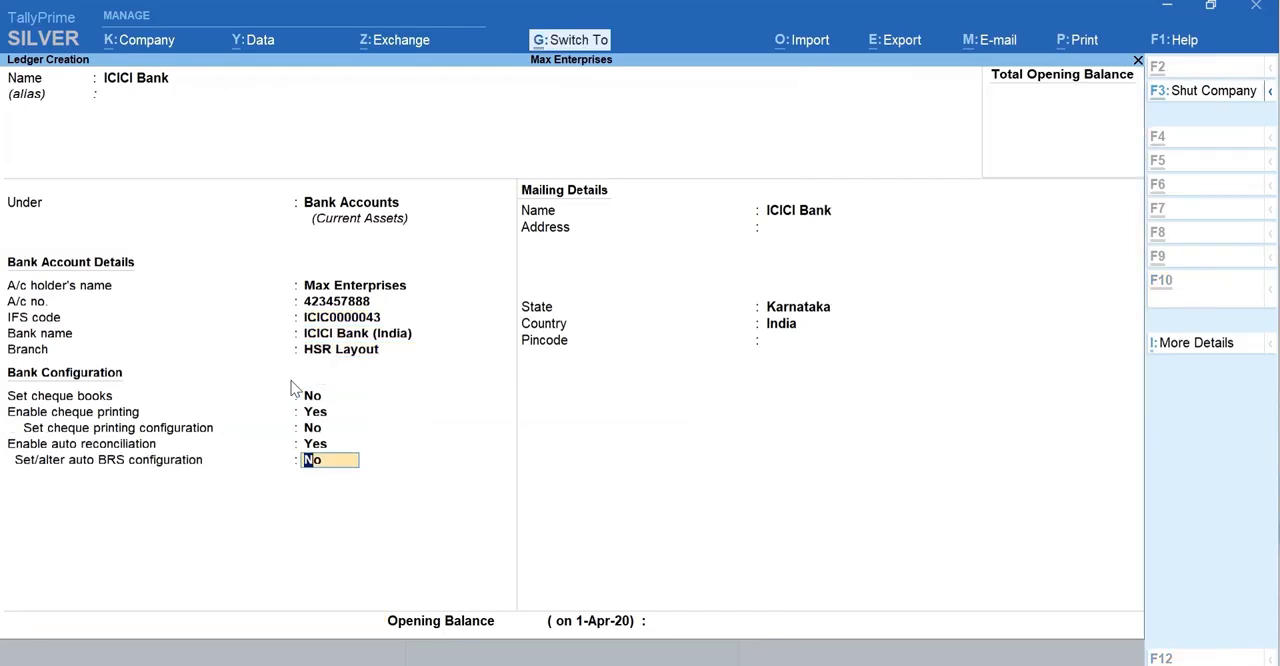
{"action": "key", "text": "ctrl+a"}
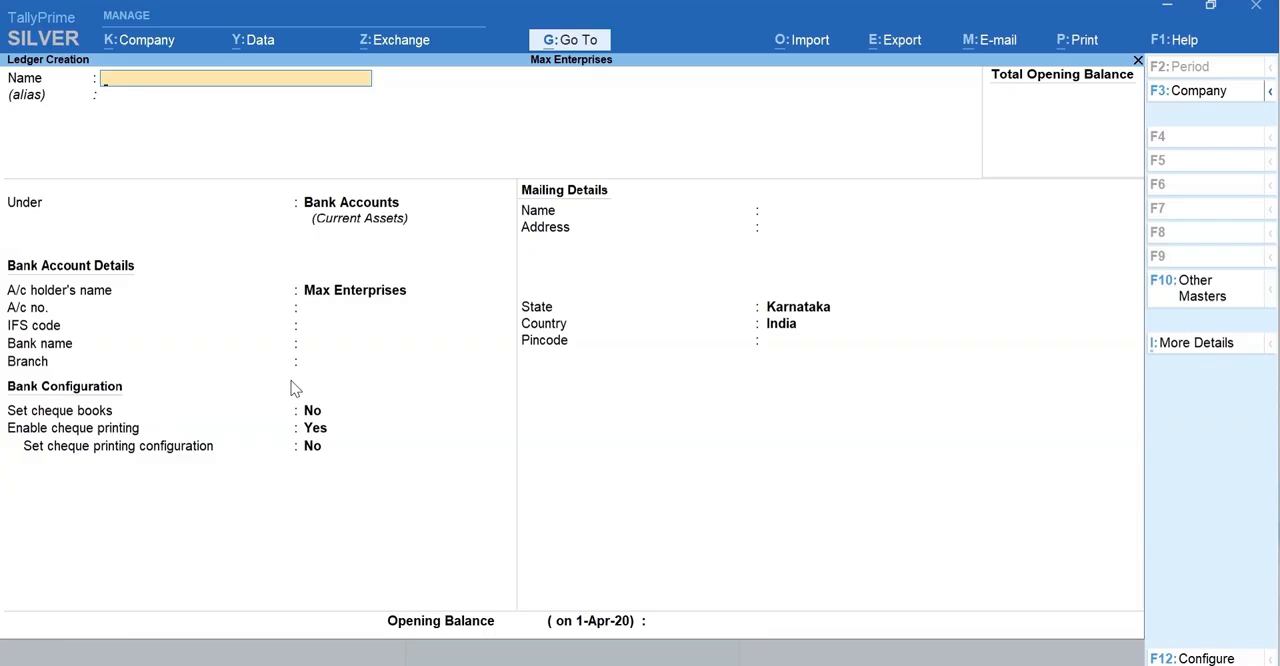
{"action": "key", "text": "Escape"}
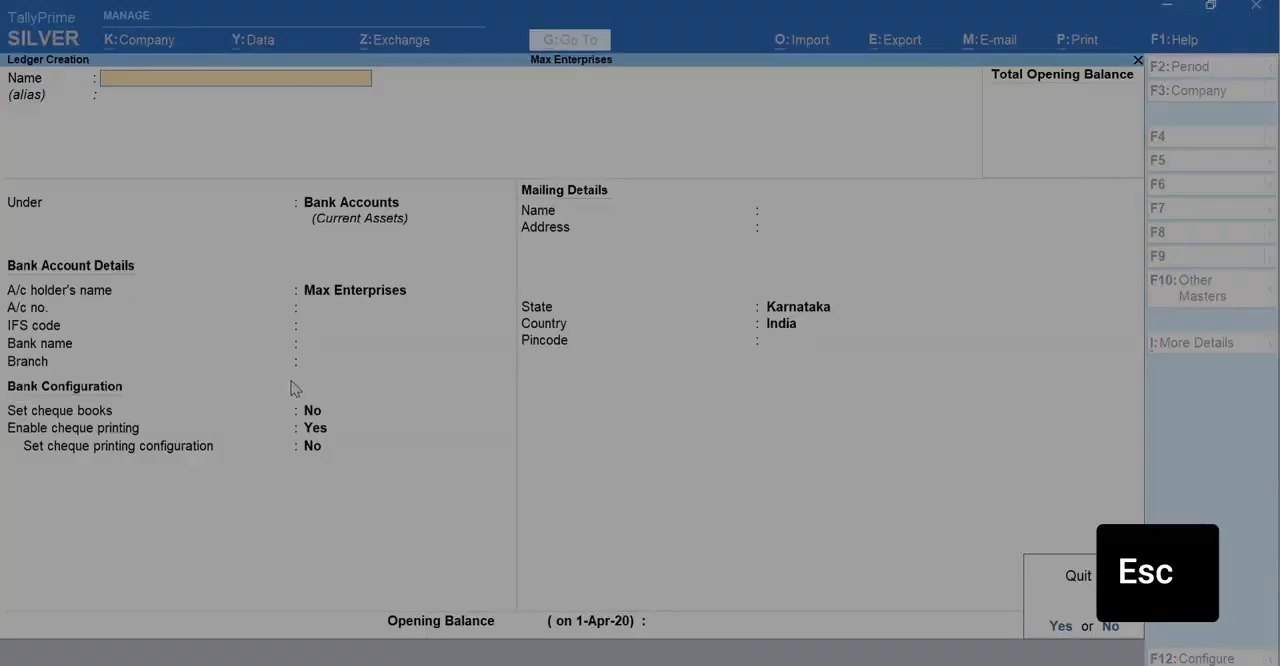
{"action": "key", "text": "Escape"}
{"action": "key", "text": "Escape"}
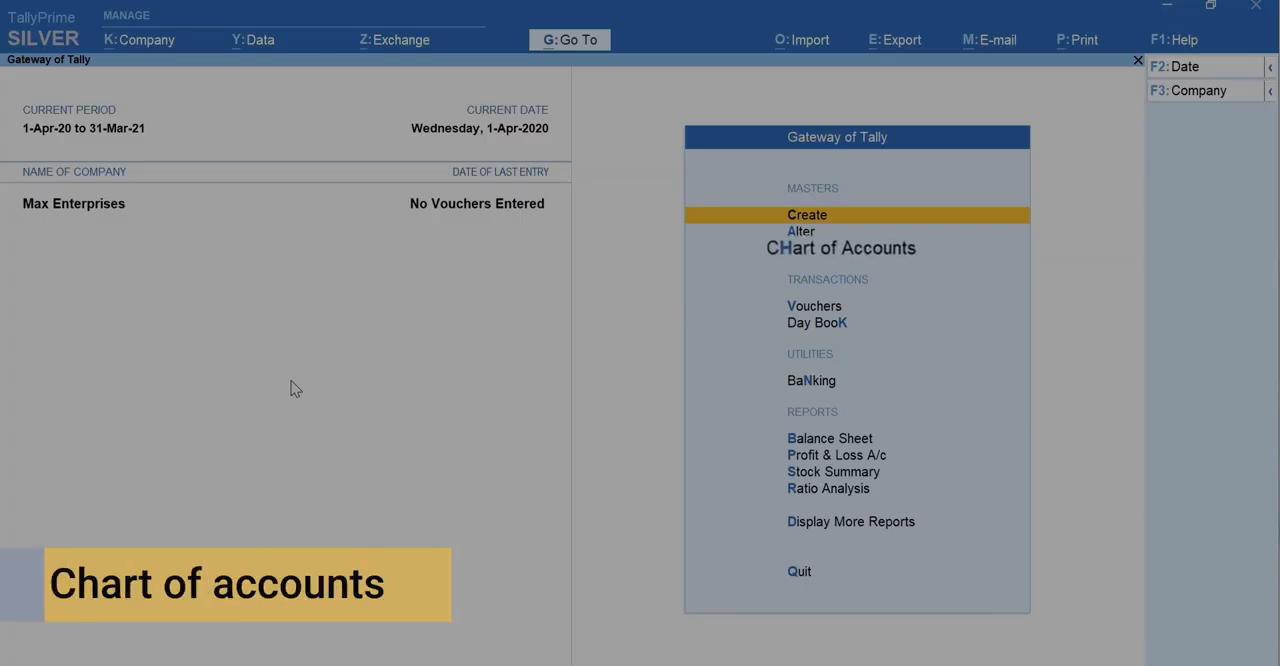
- Start creating multiple ledgers from the ledger Chart of Accounts, with Indirect Expenses as the parent group
{"action": "key", "text": "h"}
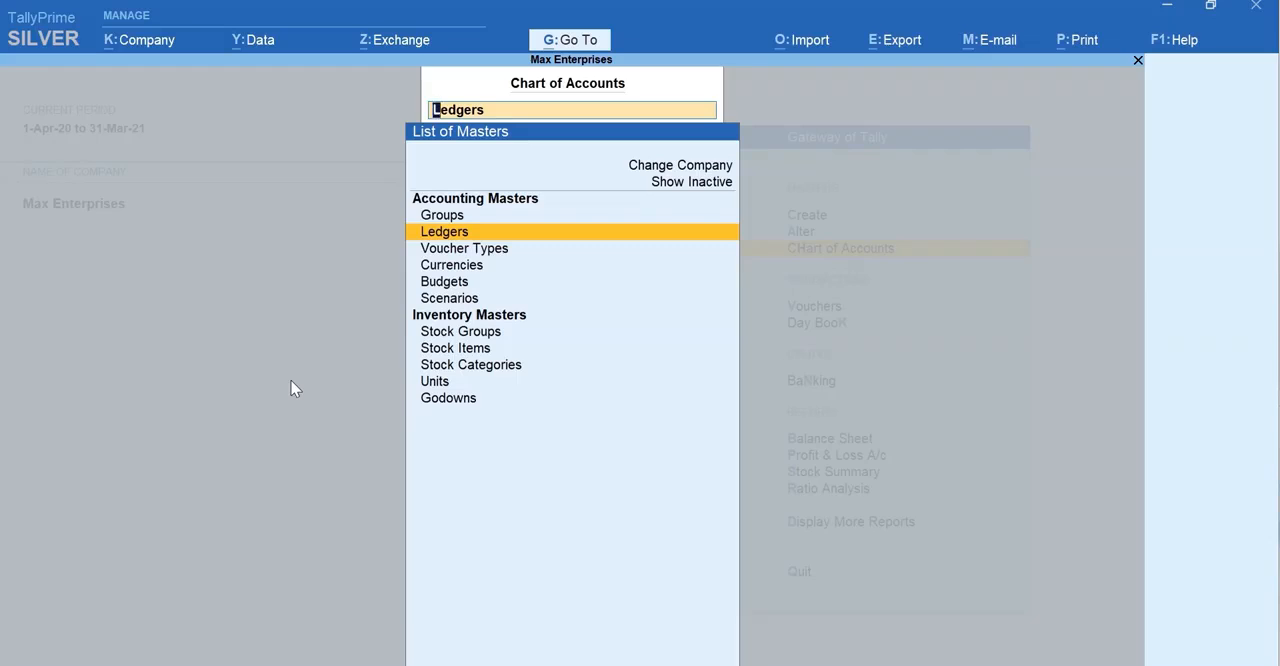
{"action": "key", "text": "Return"}
{"action": "key", "text": "alt+h"}
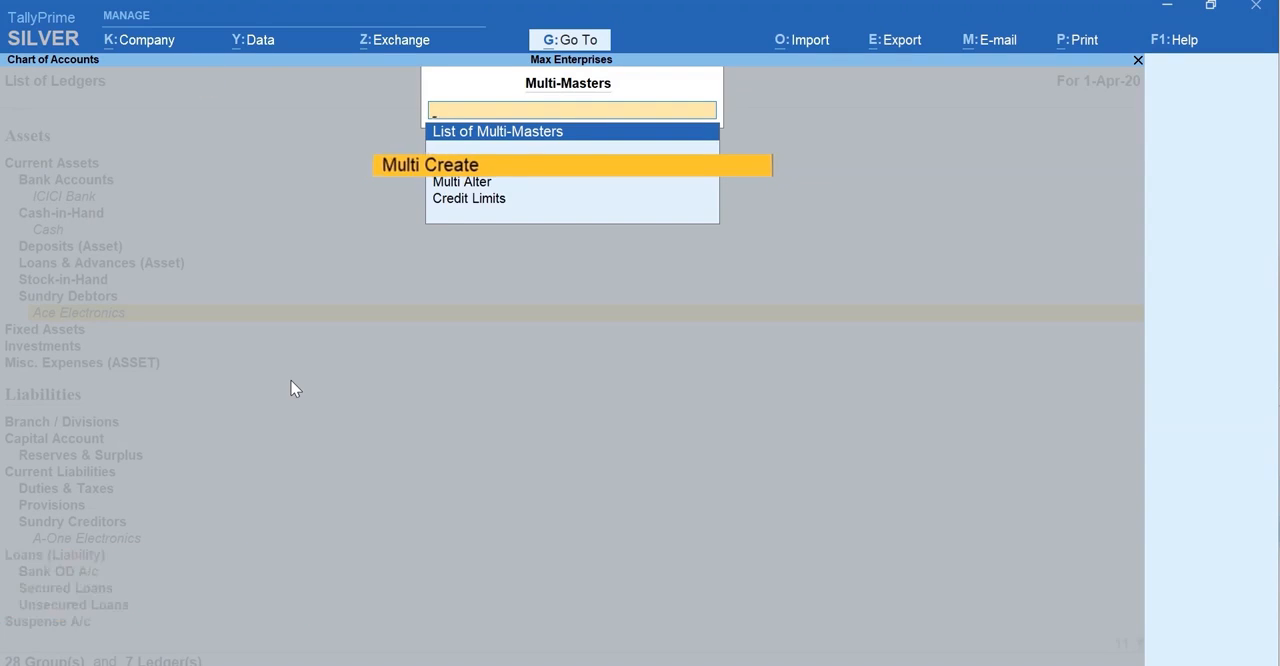
{"action": "key", "text": "Return"}
{"action": "type", "text": "Indi"}
{"action": "key", "text": "Down"}
{"action": "key", "text": "Down"}
{"action": "key", "text": "Up"}
{"action": "key", "text": "Return"}
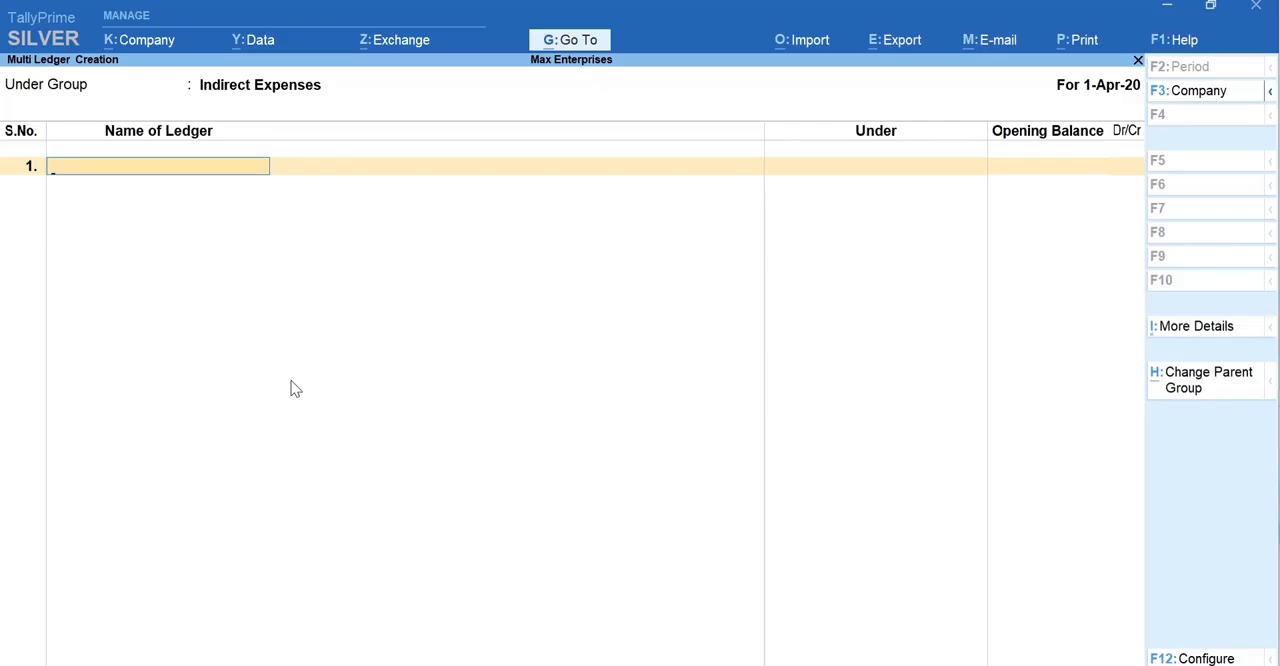
- Create the ledgers Rent, Conveyance and Office Expenses without opening balances and save them
{"action": "type", "text": "Rent"}
{"action": "key", "text": "Return"}
{"action": "key", "text": "Return"}
{"action": "type", "text": "Conveyance"}
{"action": "key", "text": "Return"}
{"action": "key", "text": "Return"}
{"action": "type", "text": "Office Expenses"}
{"action": "key", "text": "Return"}
{"action": "key", "text": "Return"}
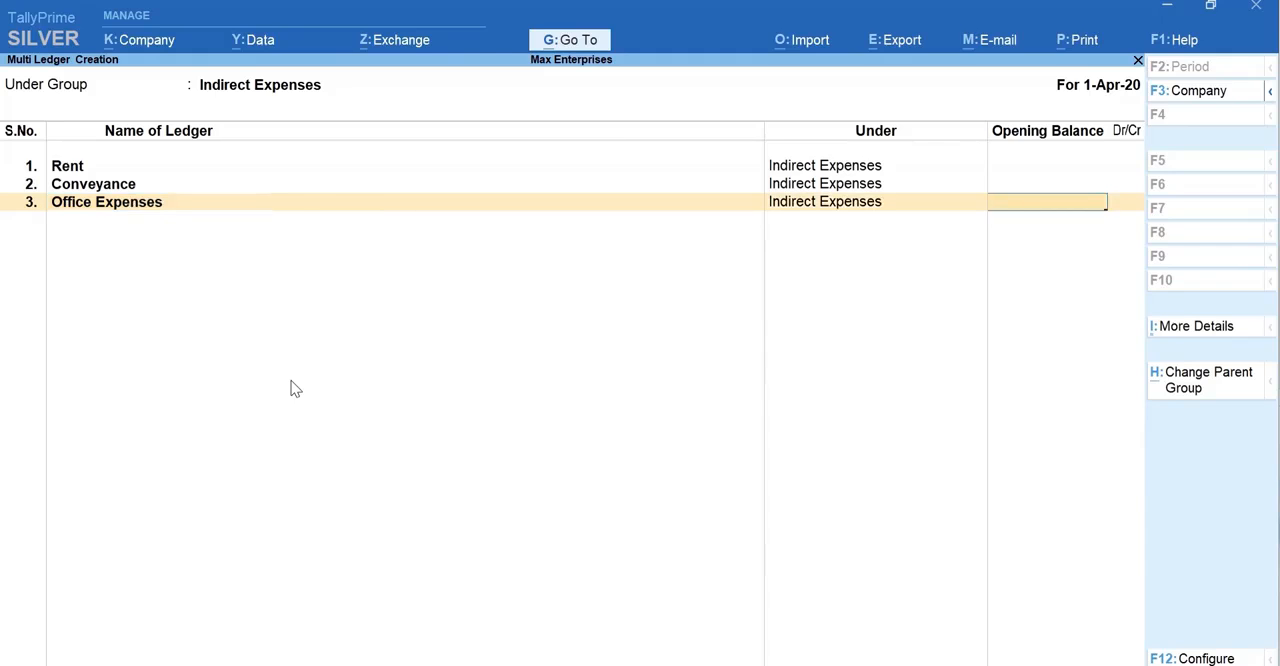
{"action": "key", "text": "Return"}
{"action": "key", "text": "Return"}
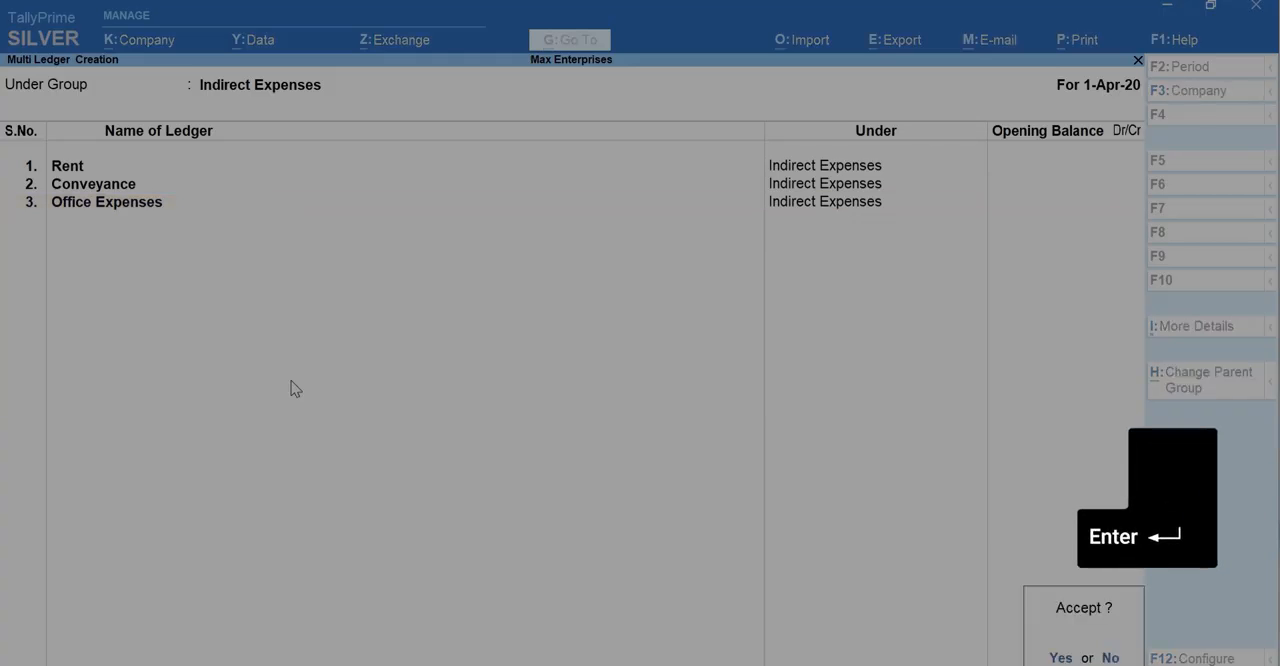
{"action": "key", "text": "Return"}
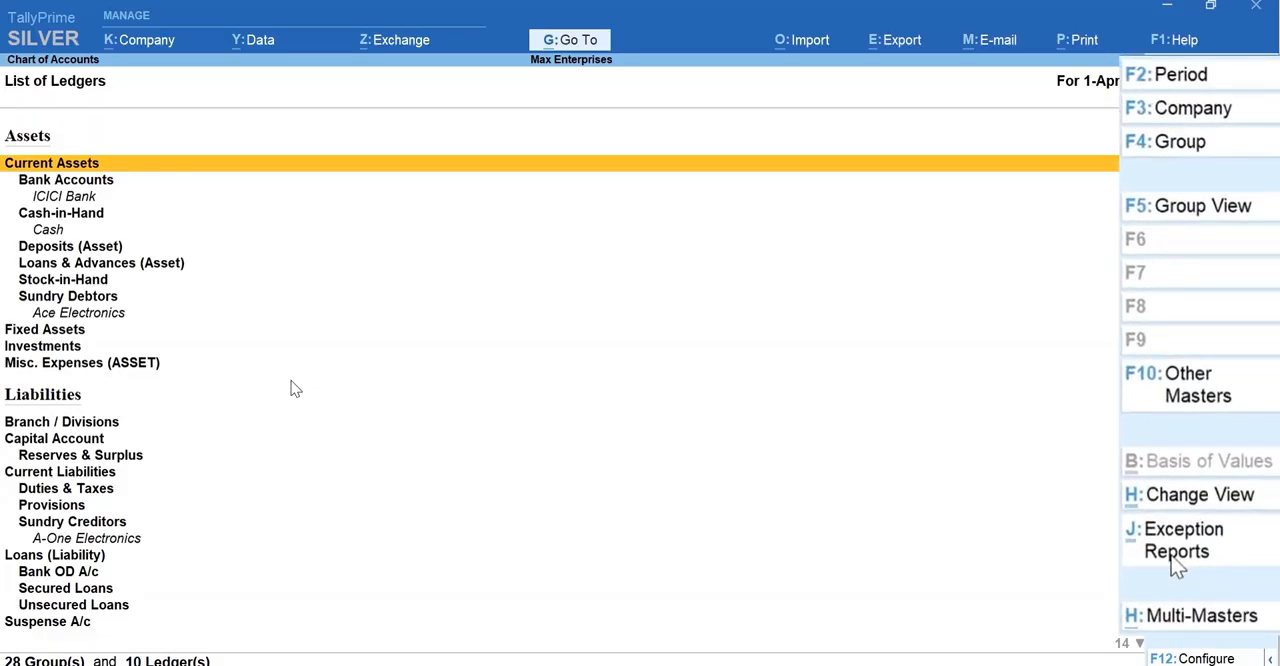
- Examine the Chart of Accounts in ledger view and the available exception reports, and return to the Gateway of Tally
{"action": "key", "text": "F5"}
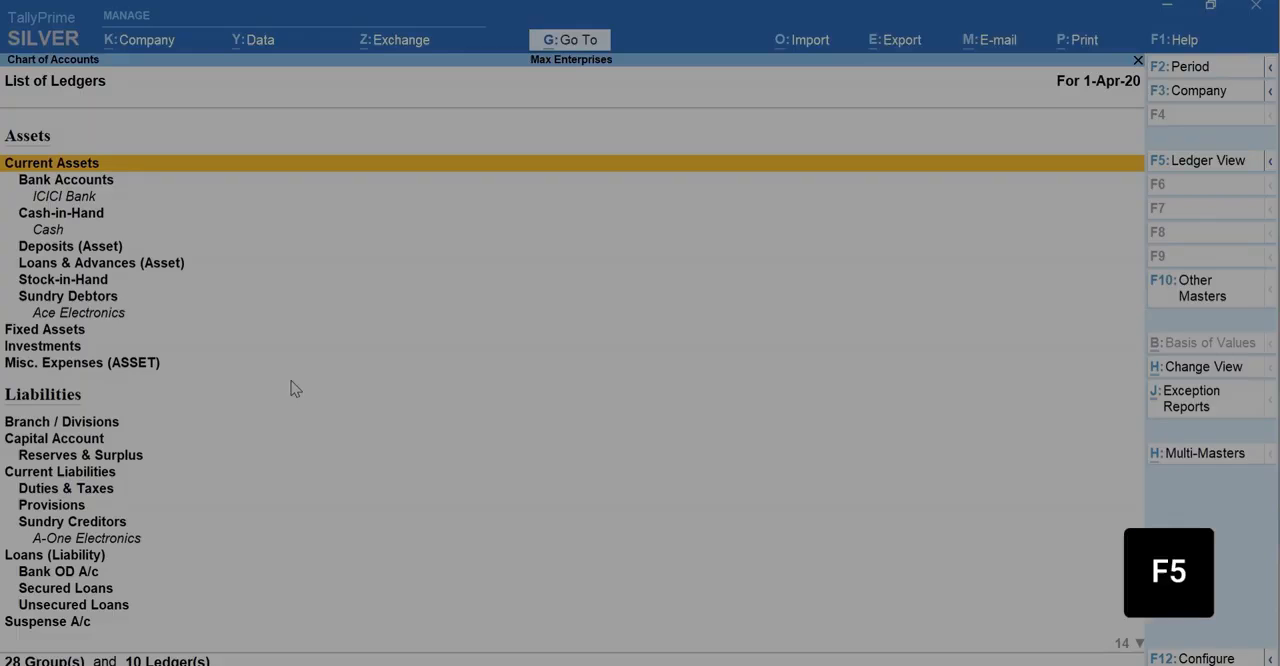
{"action": "key", "text": "F5"}
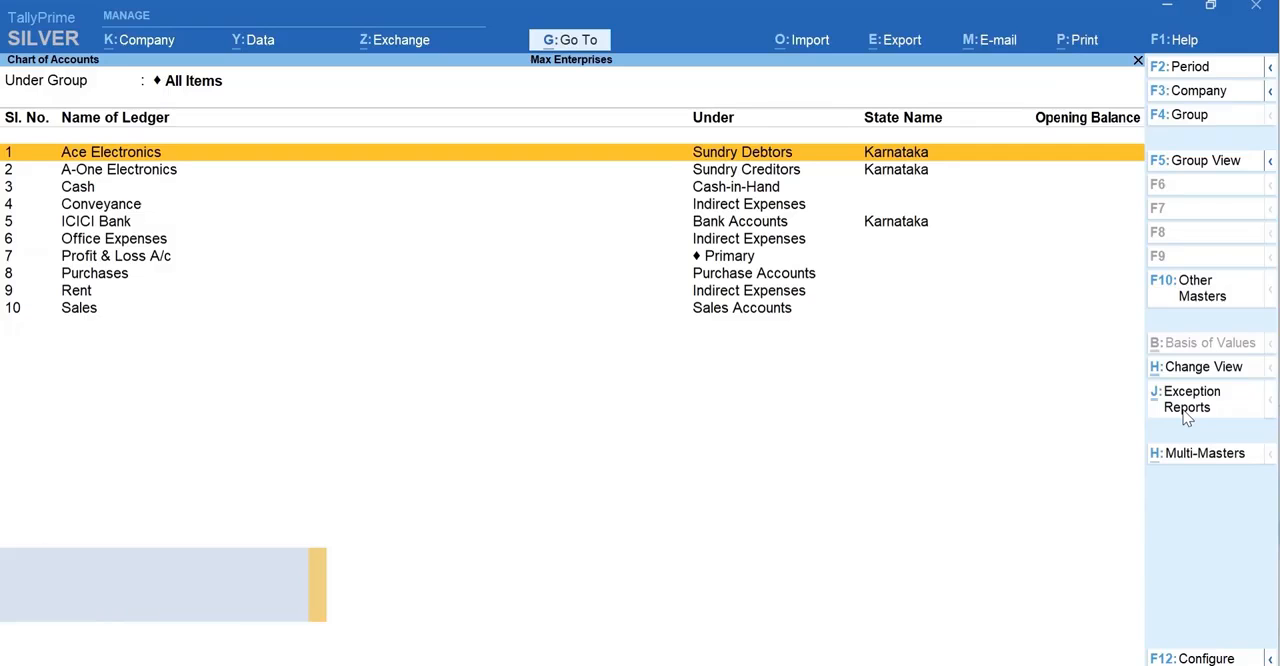
{"action": "left_click", "coordinate": [1186, 416]}
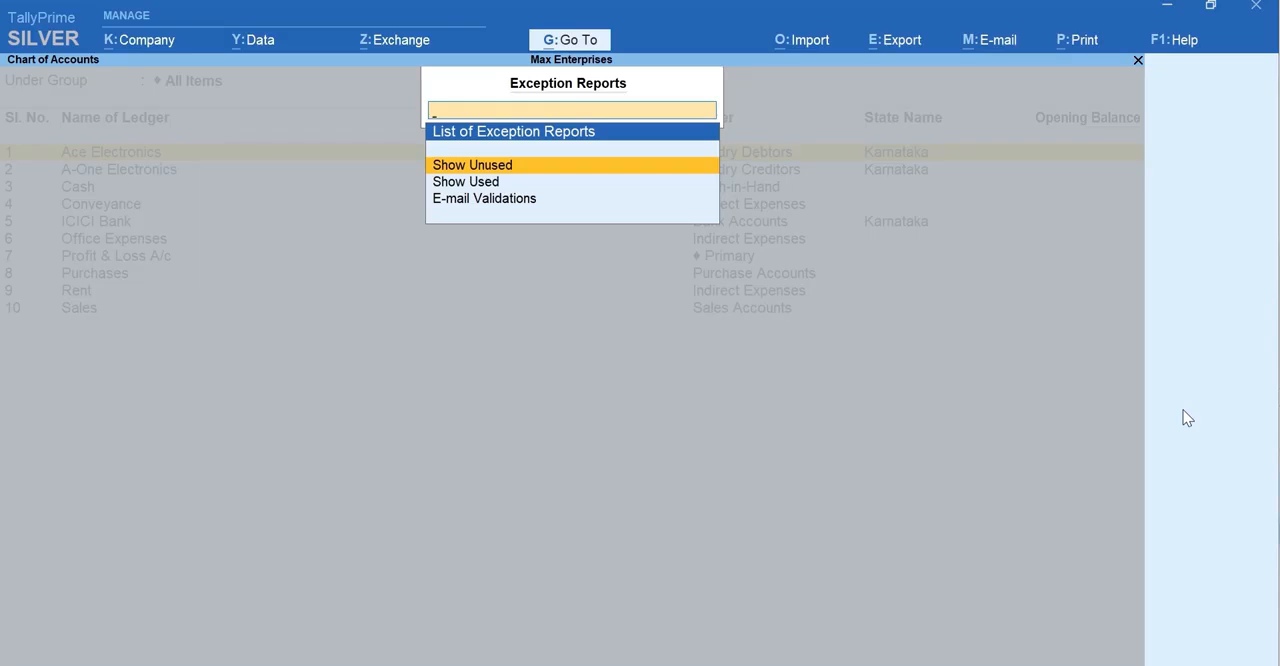
{"action": "key", "text": "Escape"}
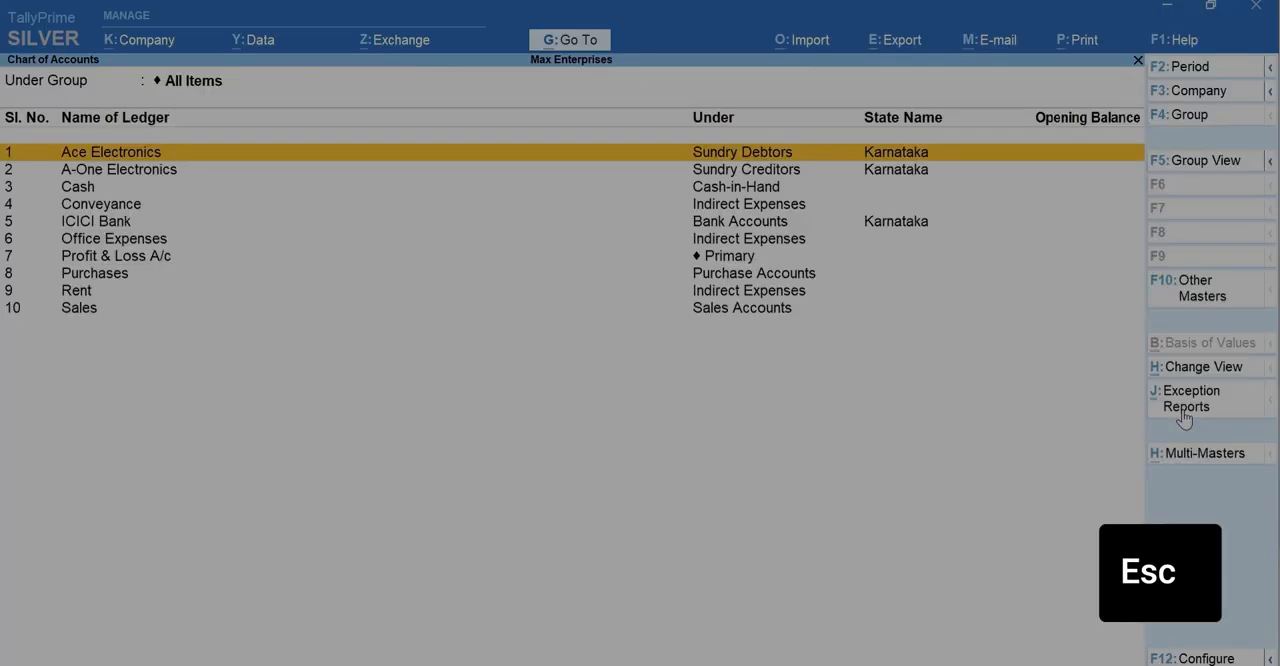
{"action": "key", "text": "Escape"}
{"action": "key", "text": "Escape"}
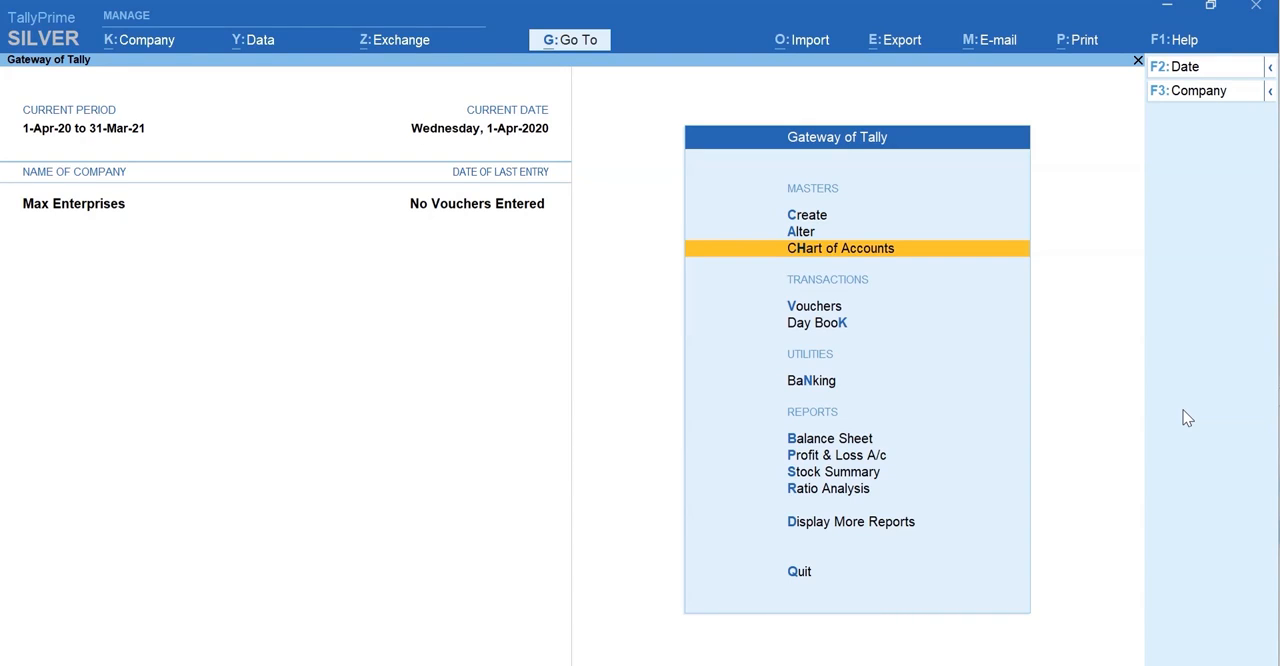
- Open the Ace Electronics ledger for alteration to review its details, and return to the list of ledgers
{"action": "key", "text": "a"}
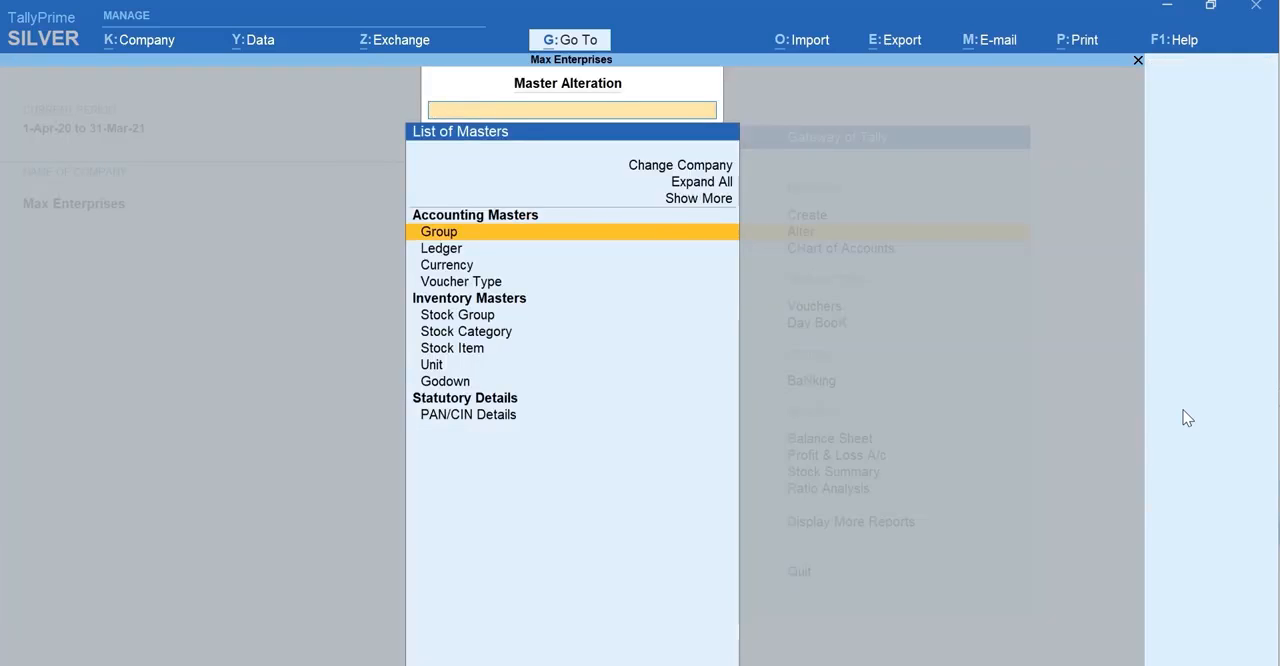
{"action": "key", "text": "Down"}
{"action": "key", "text": "Return"}
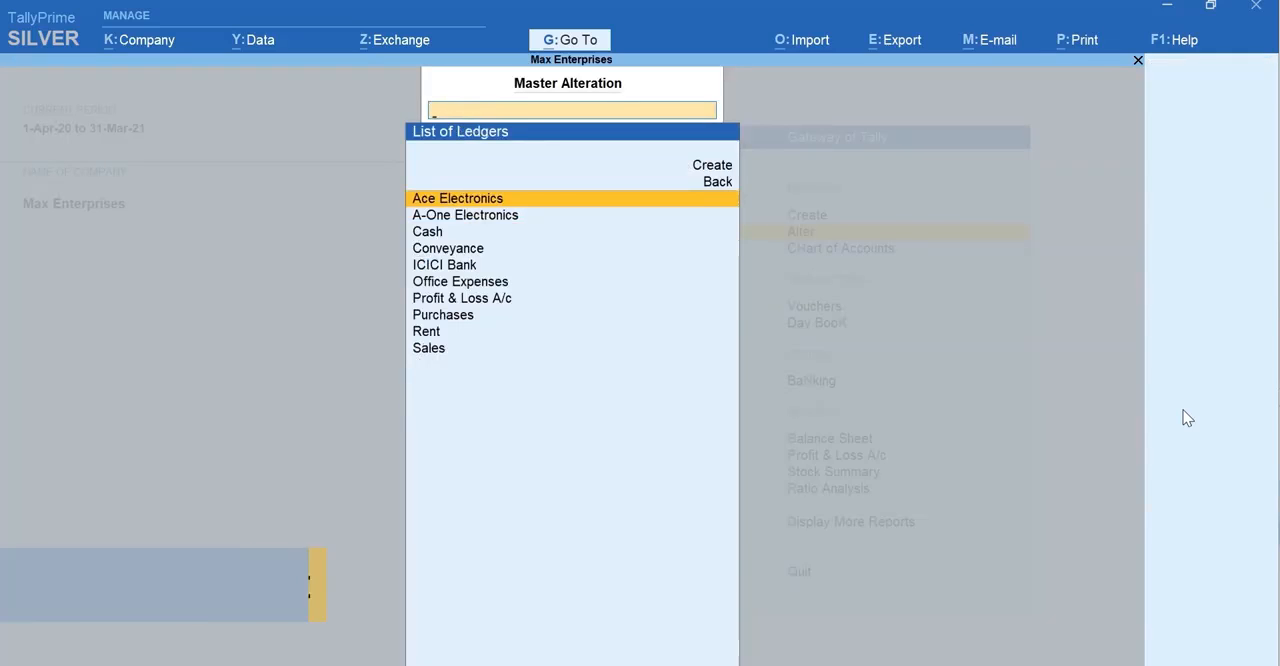
{"action": "key", "text": "Return"}
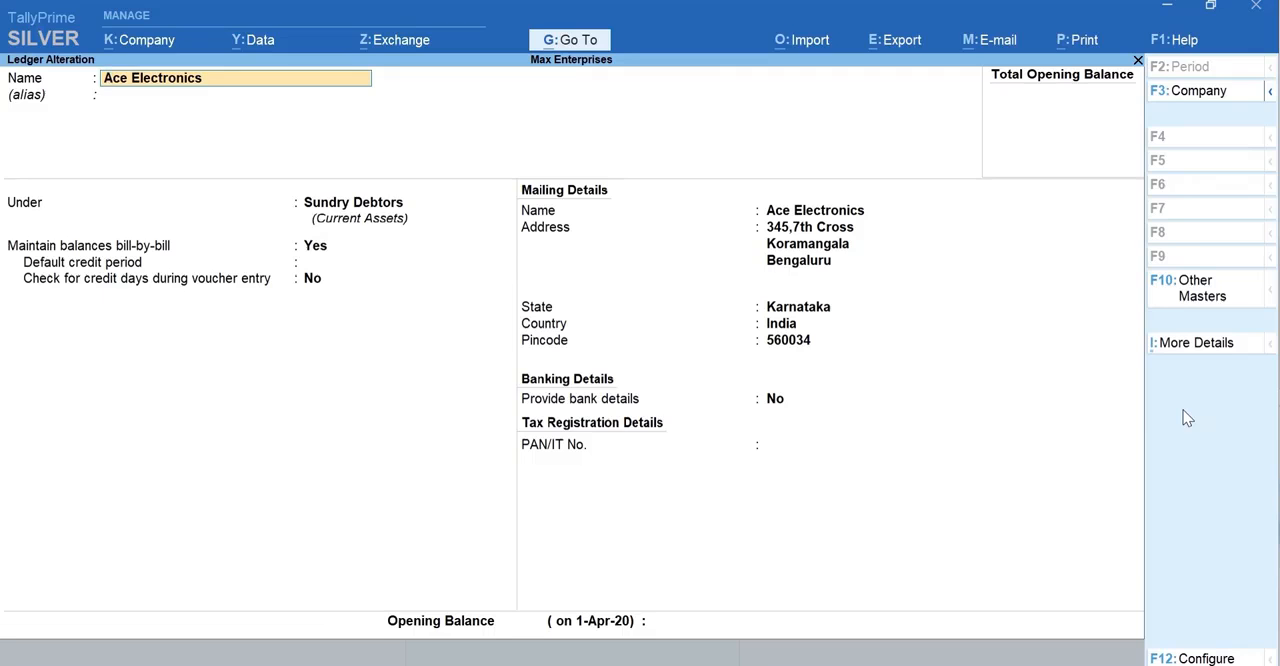
{"action": "key", "text": "Escape"}
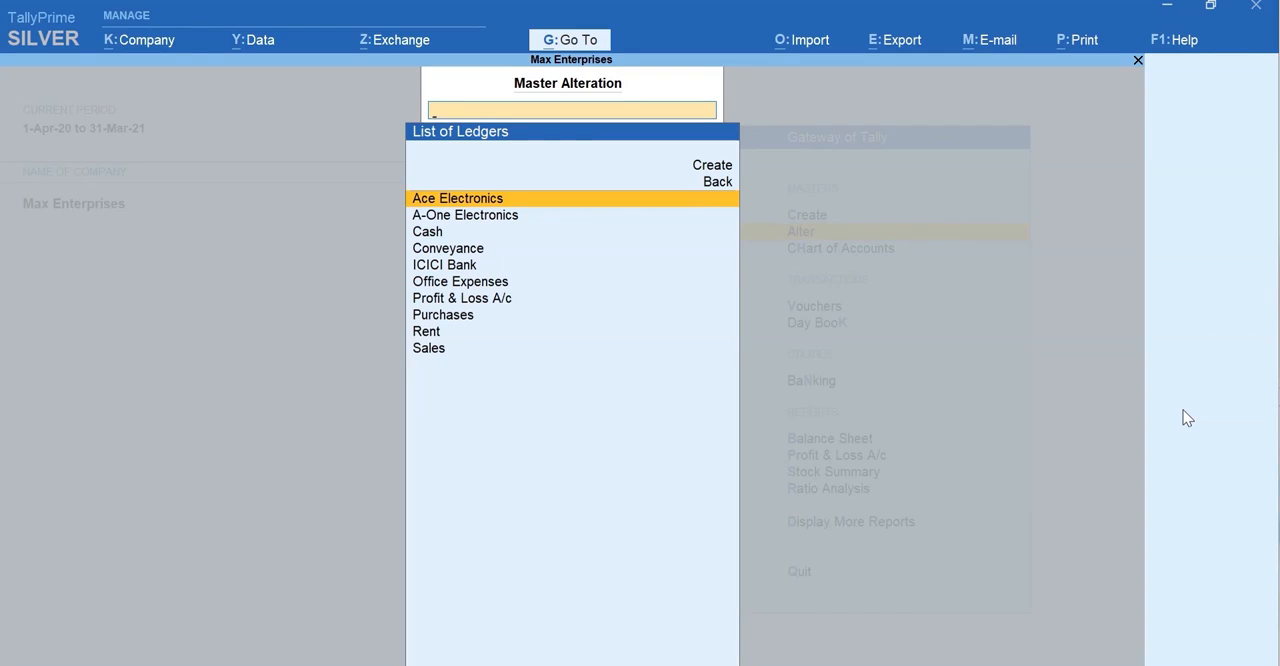
- Look through the ledgers available for alteration as far as Profit & Loss A/c, and leave Master Alteration
{"action": "key", "text": "Down"}
{"action": "key", "text": "Down"}
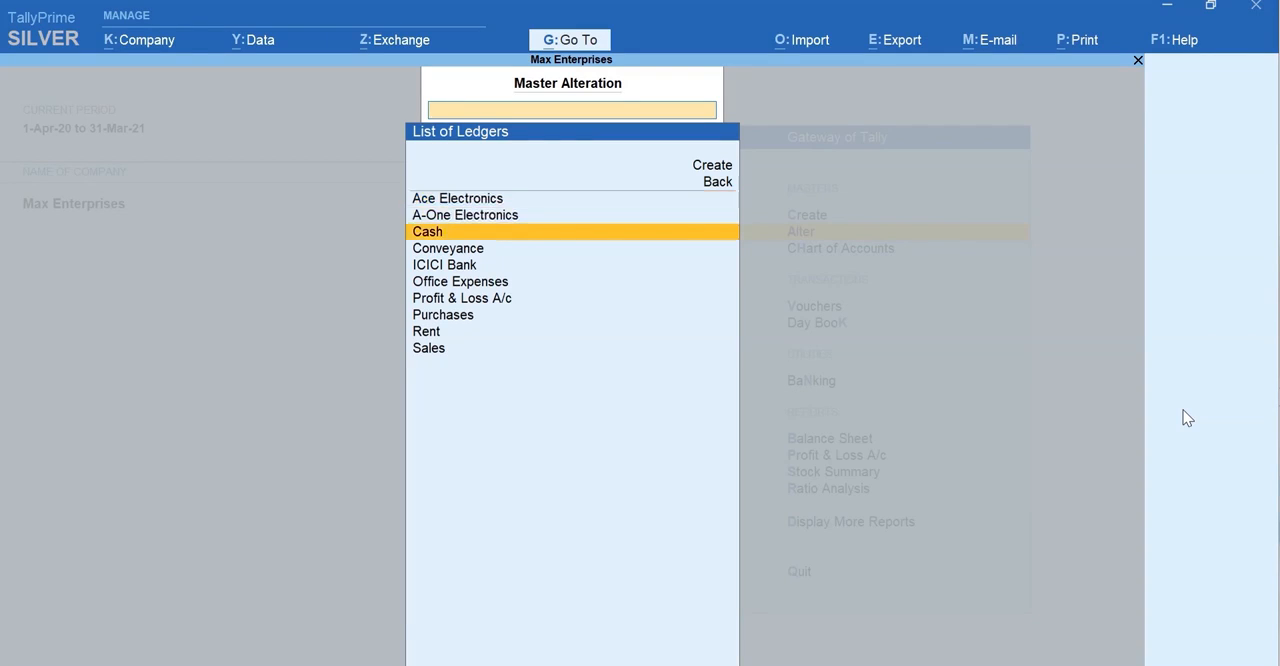
{"action": "key", "text": "Down"}
{"action": "key", "text": "Down"}
{"action": "key", "text": "Down"}
{"action": "key", "text": "Down"}
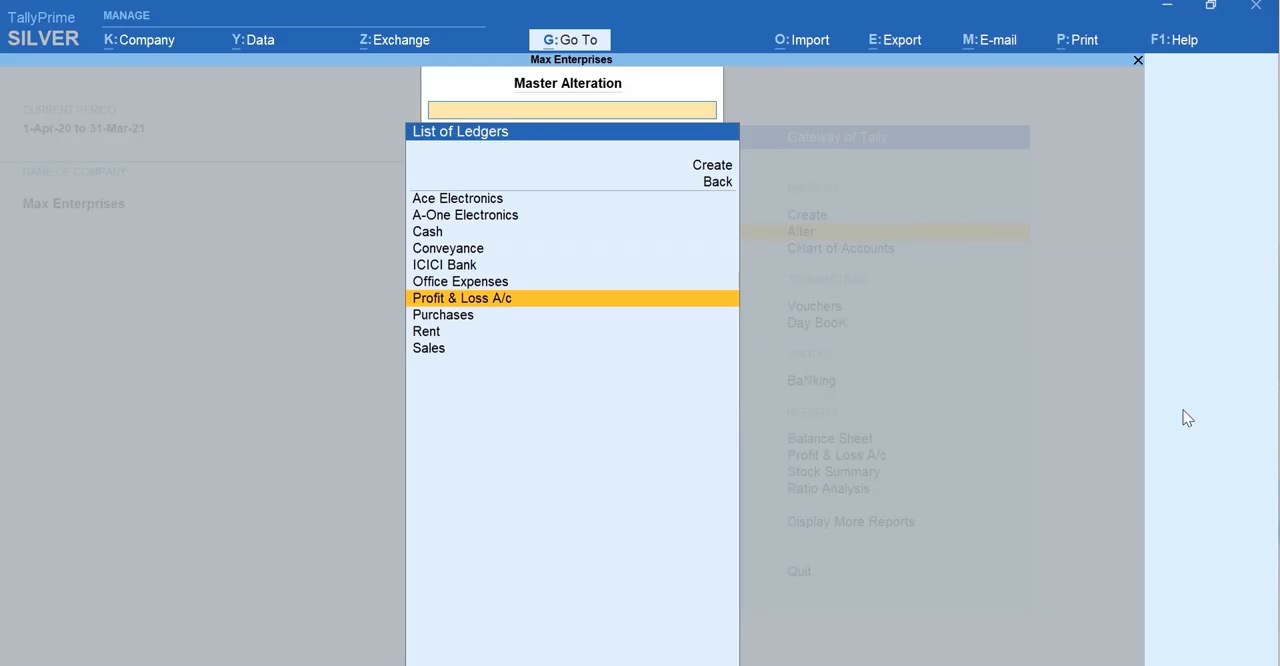
{"action": "key", "text": "Escape"}
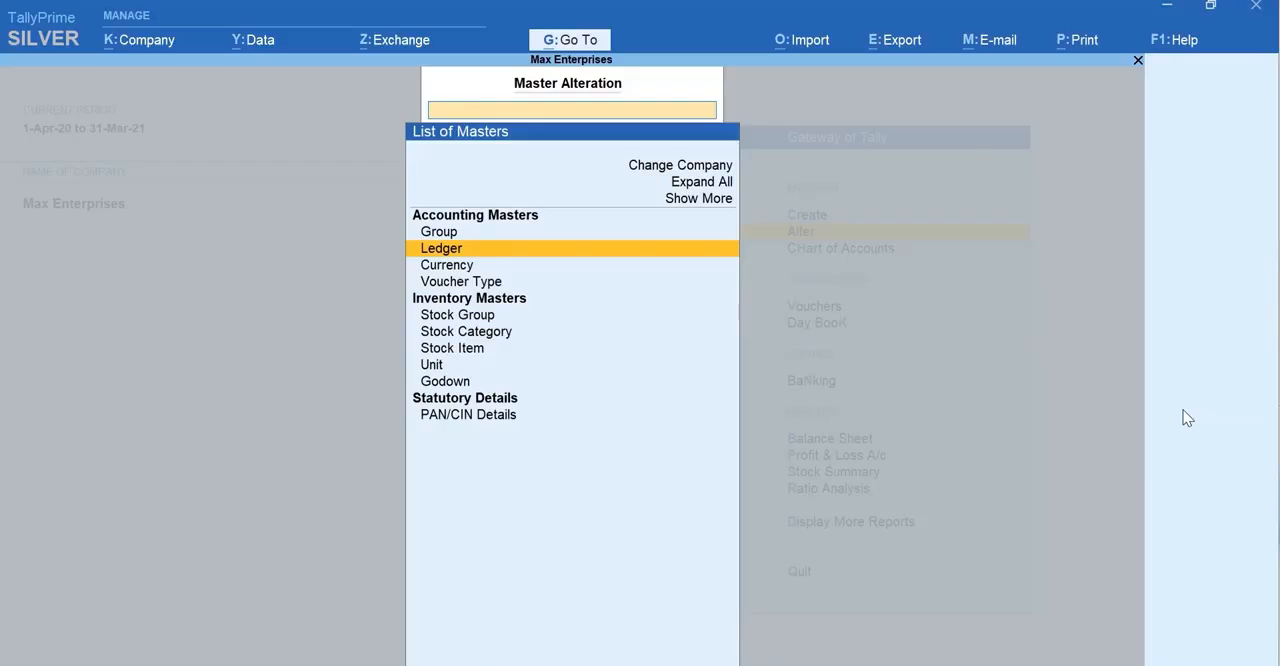
{"action": "key", "text": "Escape"}
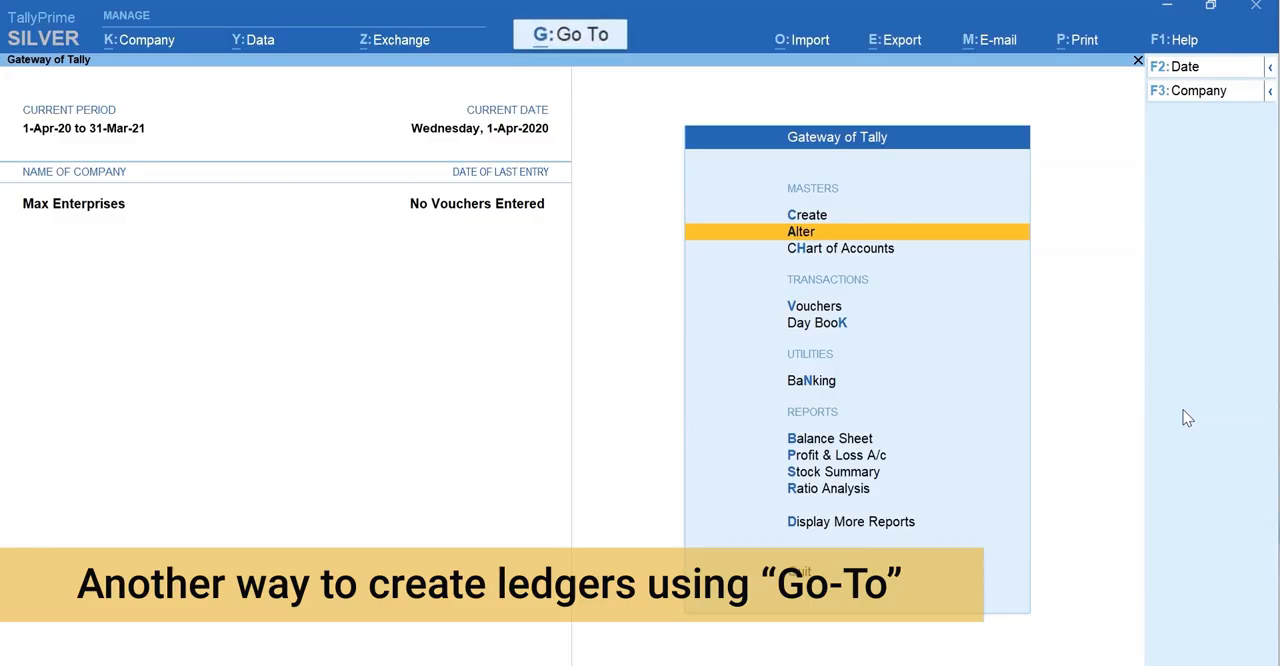
- Open the Balance Sheet and use Go To from there to start a new ledger named Office Furniture
{"action": "key", "text": "b"}
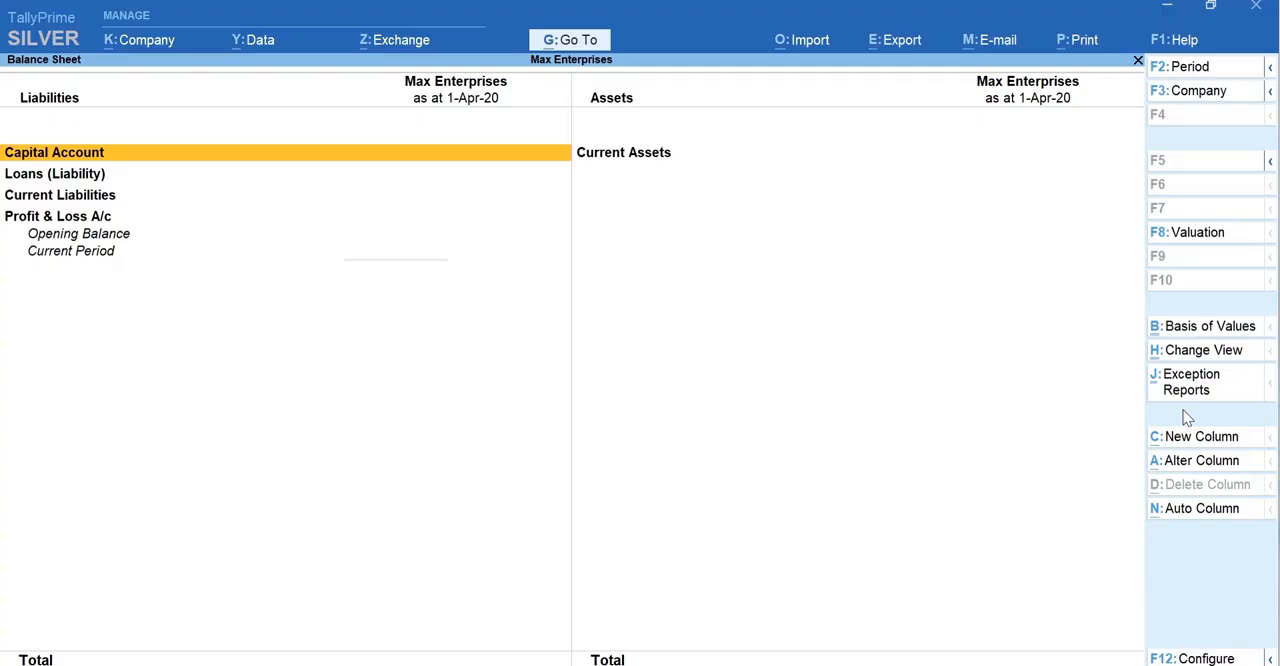
{"action": "key", "text": "alt+g"}
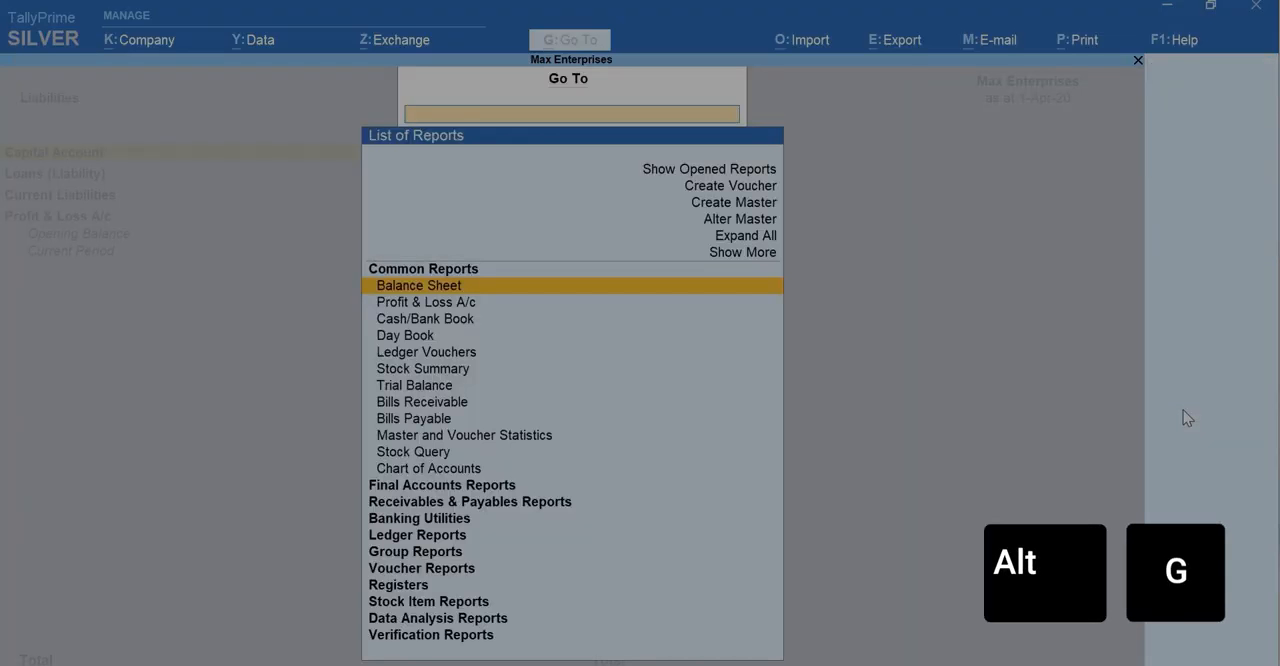
{"action": "key", "text": "Up"}
{"action": "key", "text": "Up"}
{"action": "key", "text": "Up"}
{"action": "key", "text": "Up"}
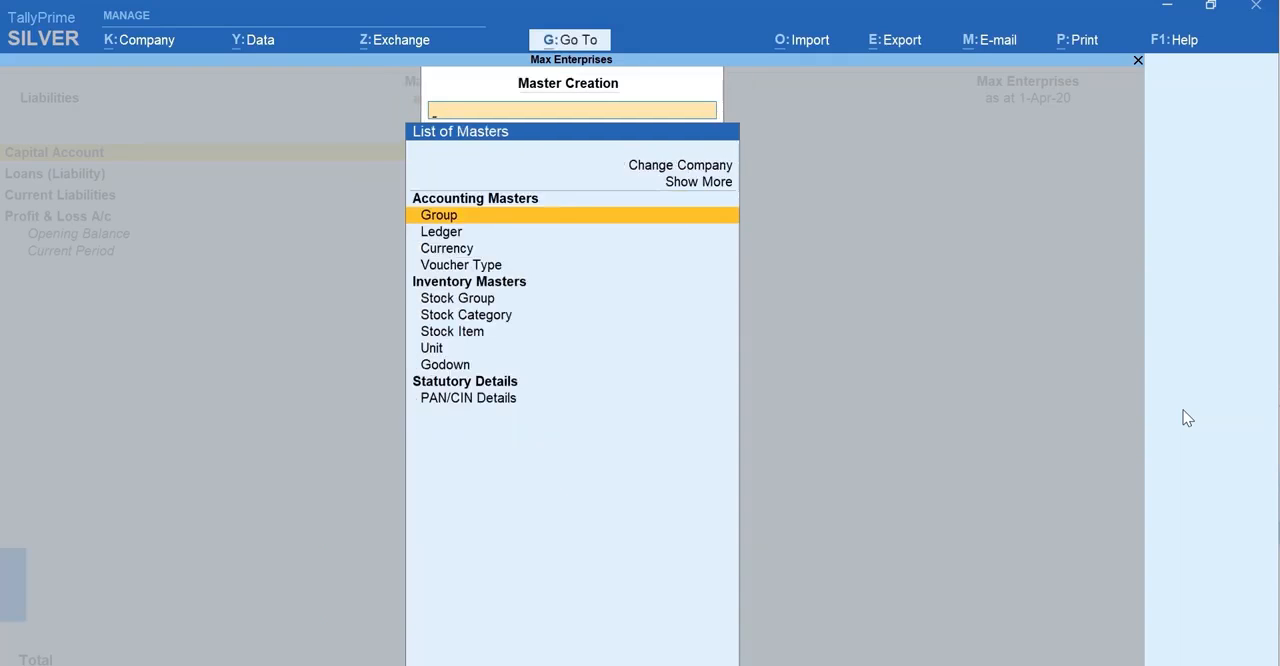
{"action": "key", "text": "Down"}
{"action": "key", "text": "Return"}
{"action": "type", "text": "Office Furniture"}
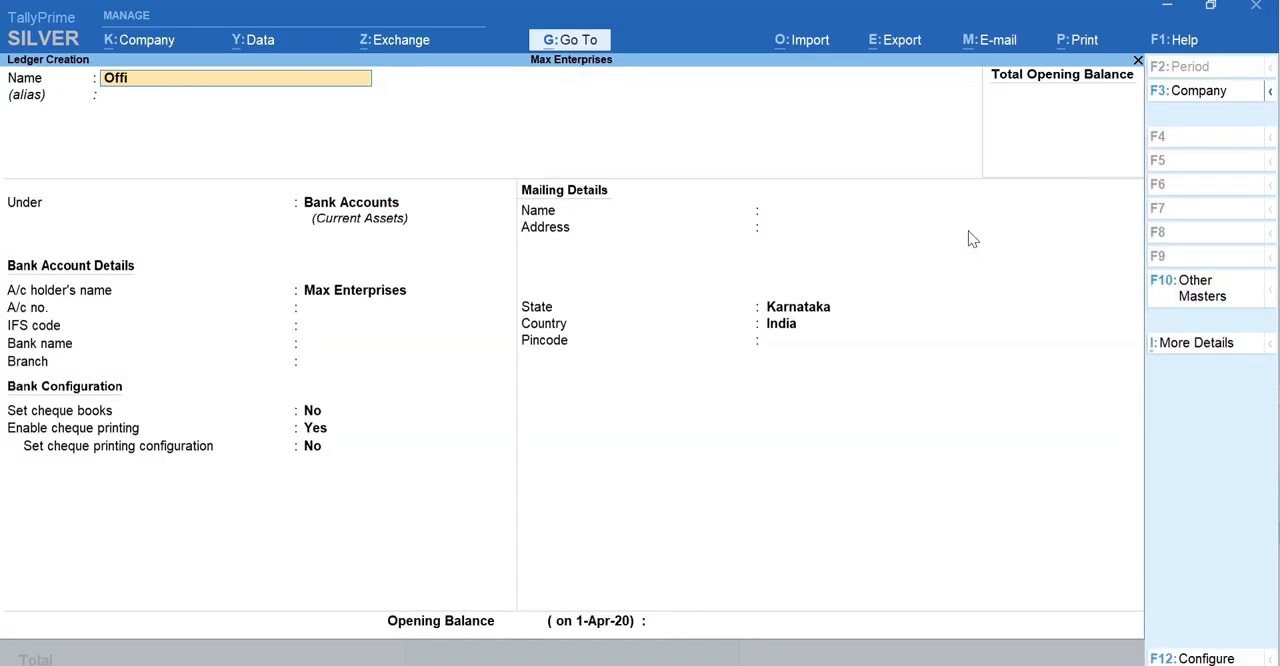
{"action": "key", "text": "Return"}
{"action": "key", "text": "Return"}
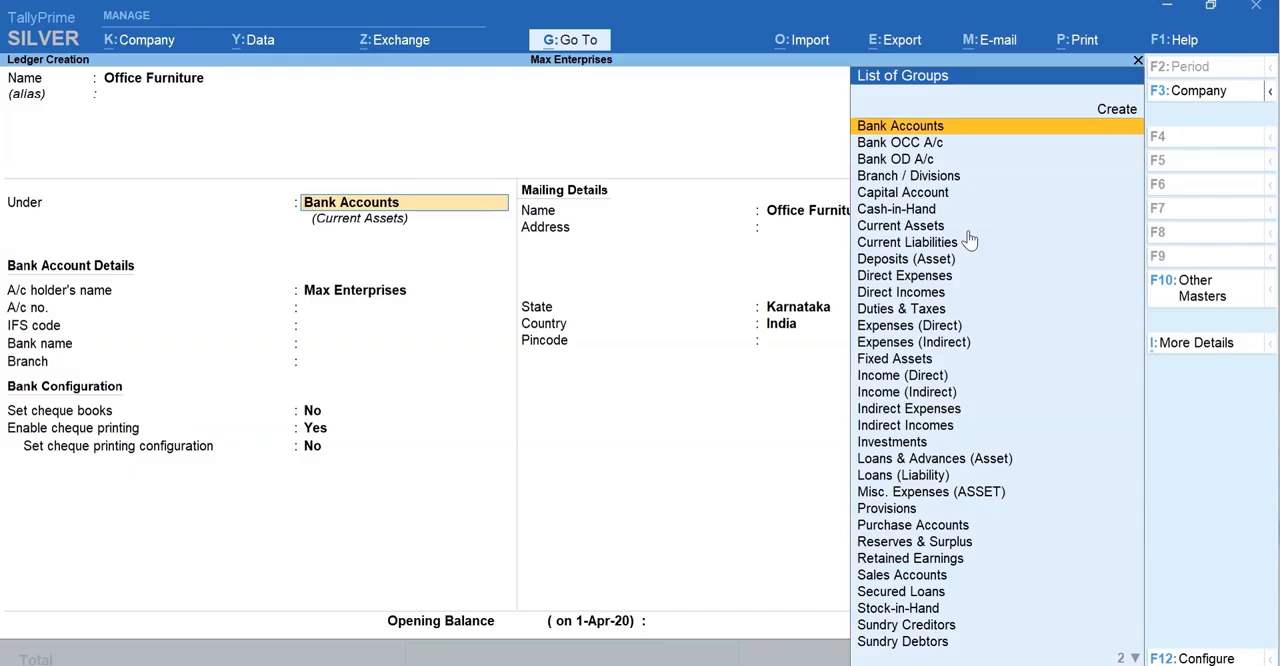
- Place the Office Furniture ledger under Fixed Assets, give it an opening balance of 60,000 and save it
{"action": "type", "text": "fi"}
{"action": "key", "text": "Return"}
{"action": "key", "text": "Return"}
{"action": "key", "text": "Return"}
{"action": "key", "text": "Return"}
{"action": "key", "text": "Return"}
{"action": "key", "text": "Return"}
{"action": "key", "text": "Return"}
{"action": "key", "text": "Return"}
{"action": "type", "text": "60000"}
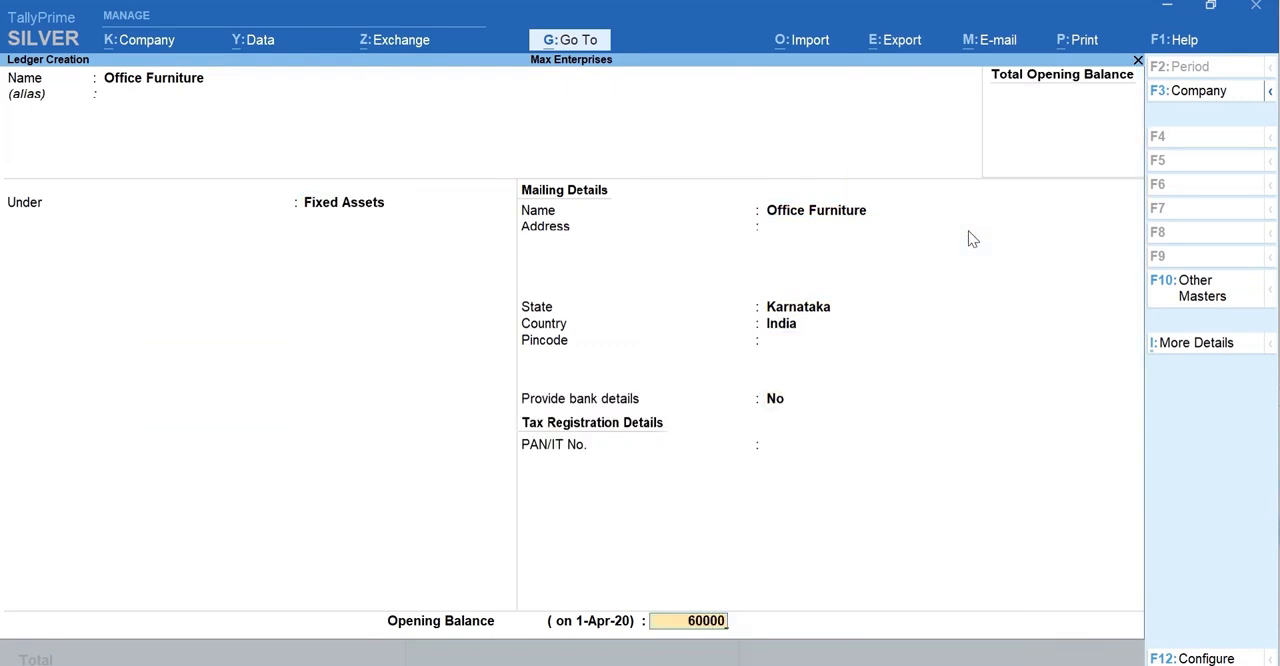
{"action": "key", "text": "Return"}
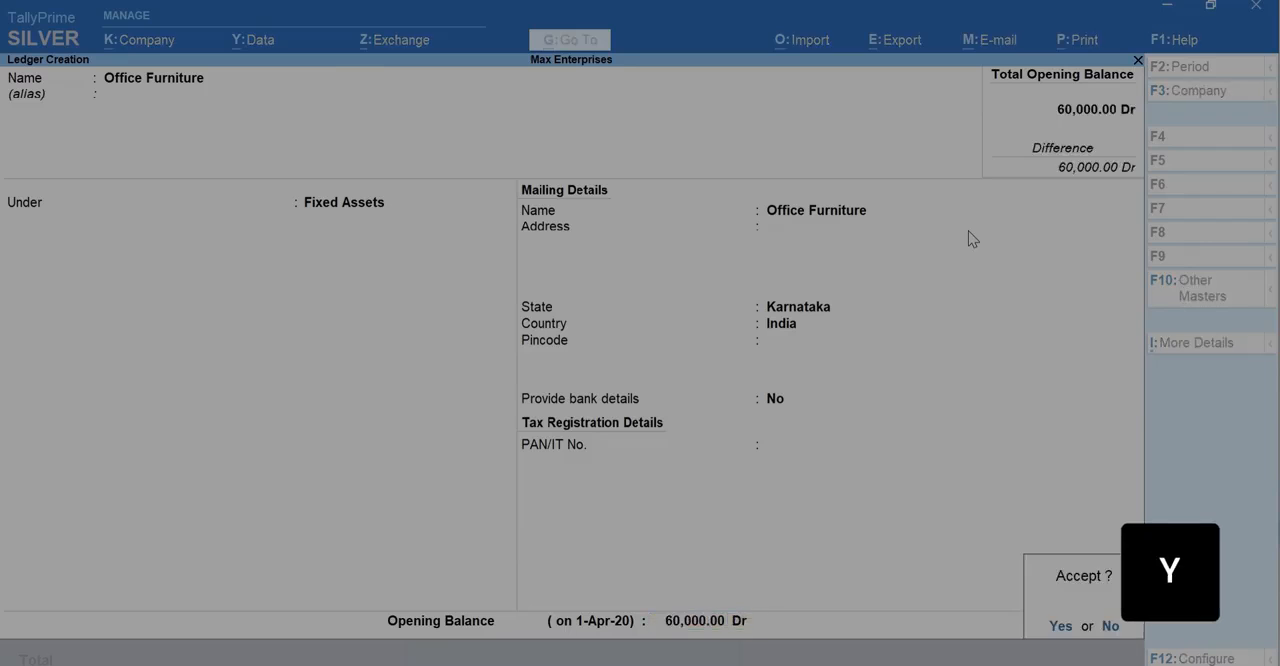
{"action": "key", "text": "y"}
- Return to the Balance Sheet and expand Fixed Assets to view its ledgers
{"action": "key", "text": "Escape"}
{"action": "key", "text": "Escape"}
{"action": "key", "text": "Right"}
{"action": "key", "text": "shift+Return"}
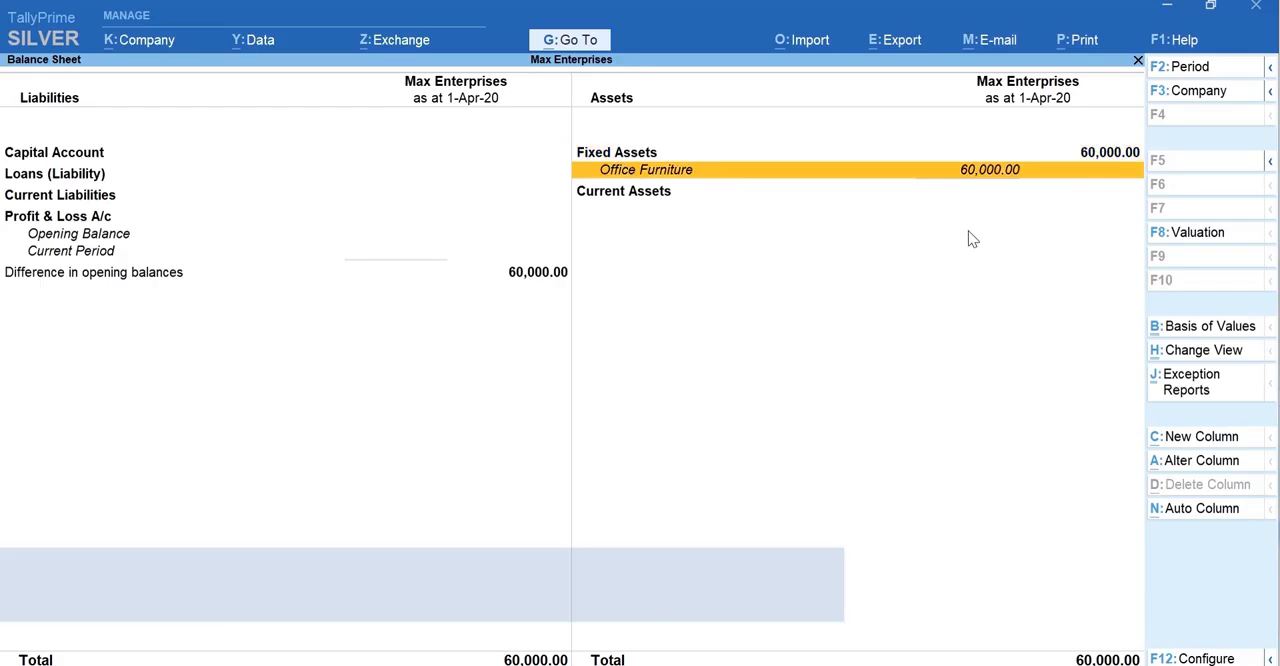